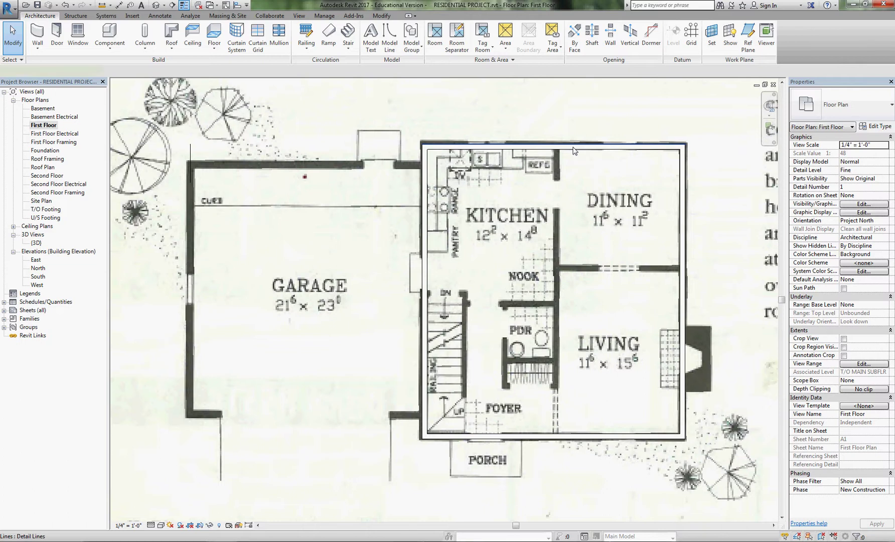
Examine the layer structure and section preview of the Generic - 6" type used by the exterior wall along the porch
key("Escape")
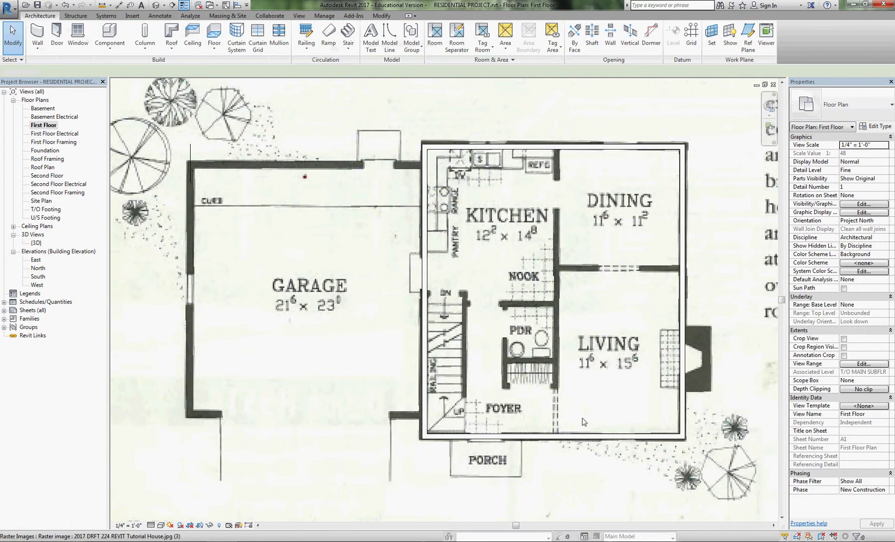
left_click(602, 436)
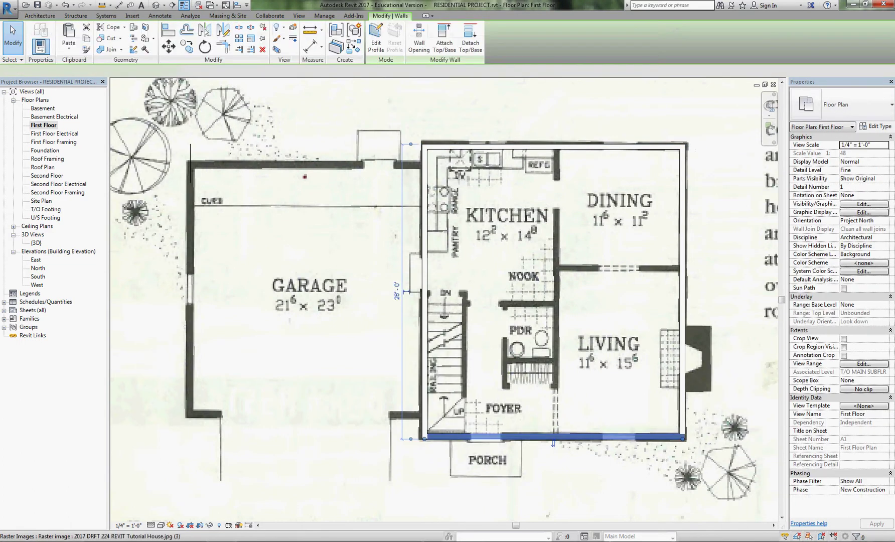
left_click(876, 126)
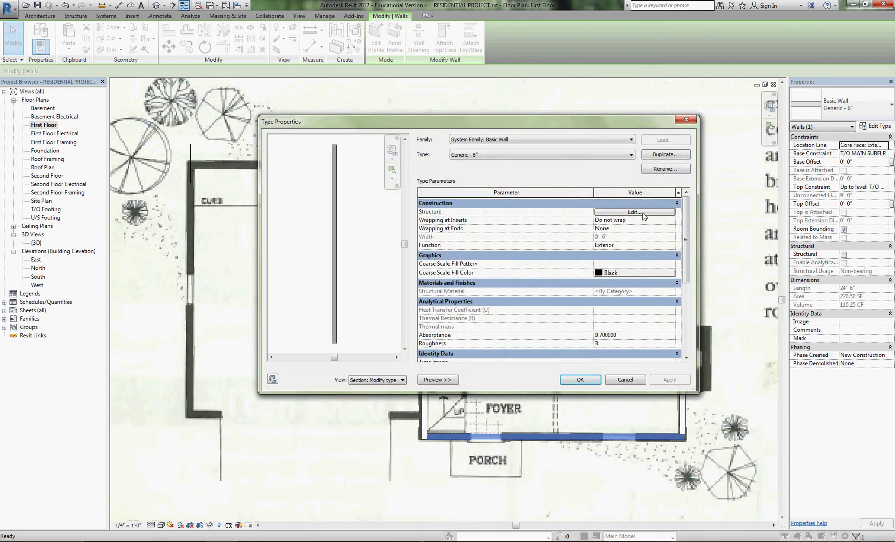
left_click(635, 212)
left_click(350, 343)
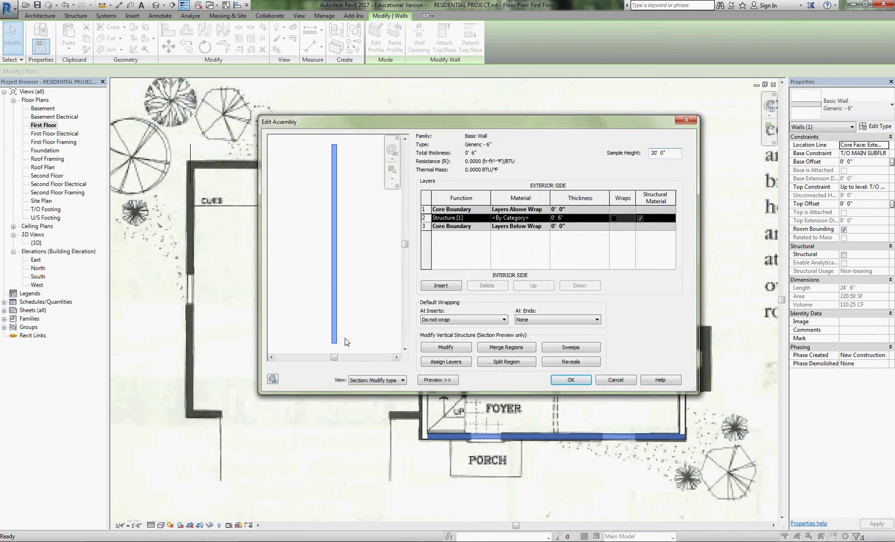
scroll(334, 347, "up", 5)
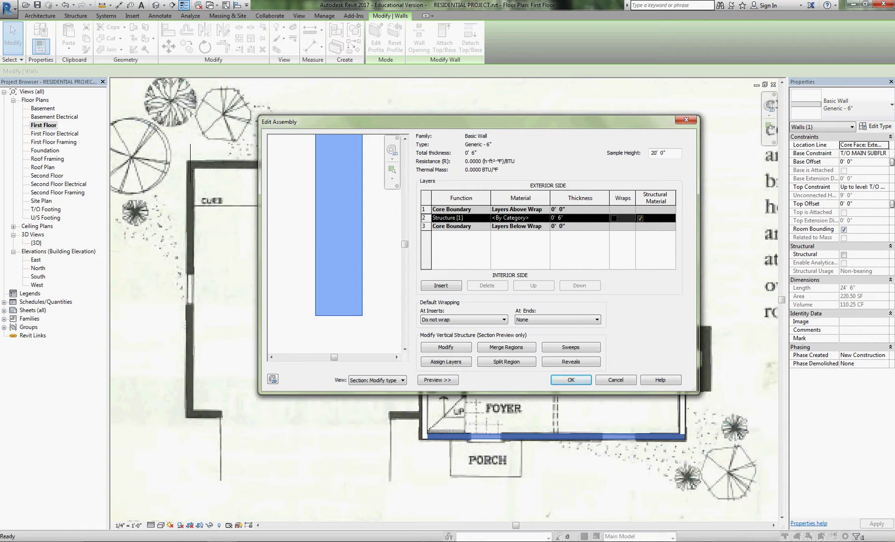
mouse_move(145, 541)
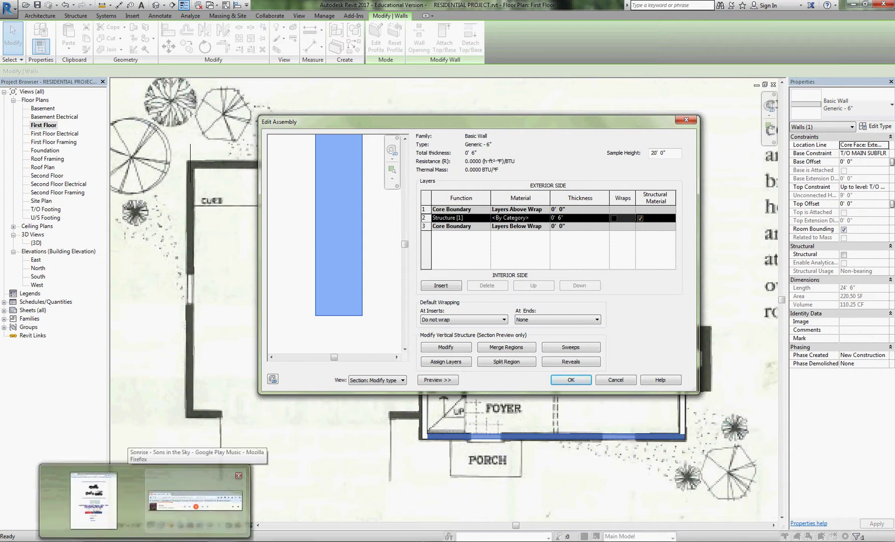
left_click(195, 499)
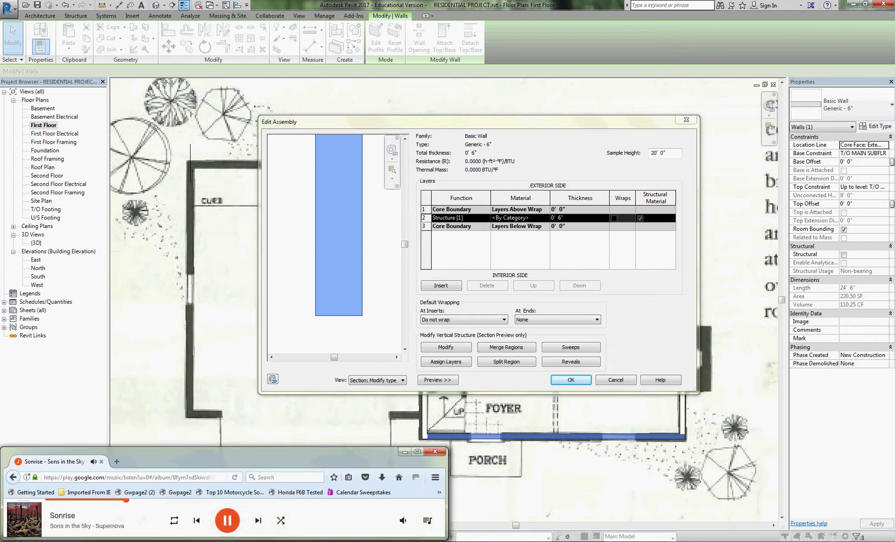
left_click(103, 541)
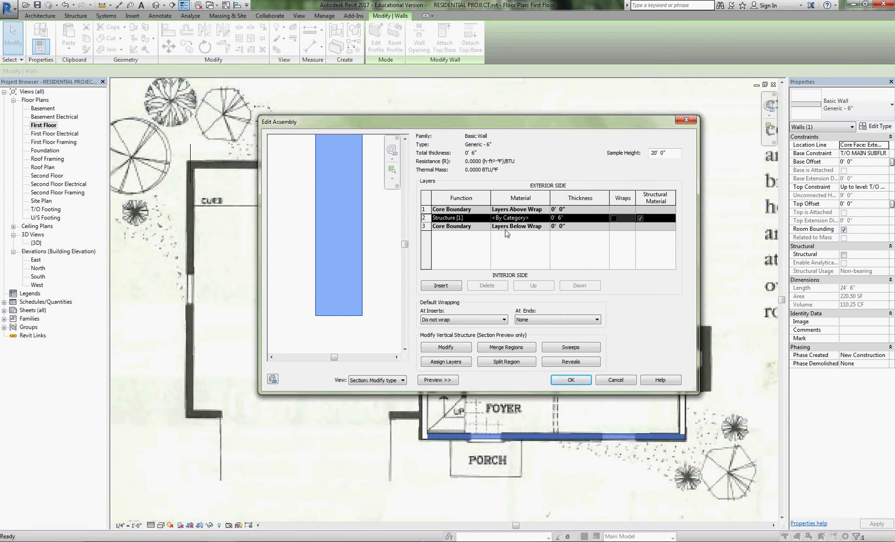
Close the wall type settings without changes and switch all visible Generic - 6" walls to Exterior - Wood Siding on Wood Stud
left_click(615, 380)
left_click(618, 380)
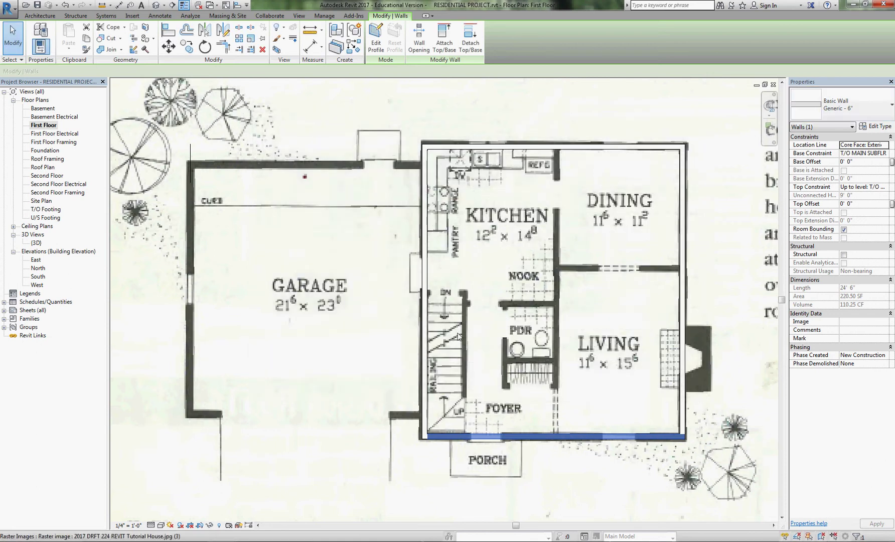
left_click(425, 272)
right_click(424, 271)
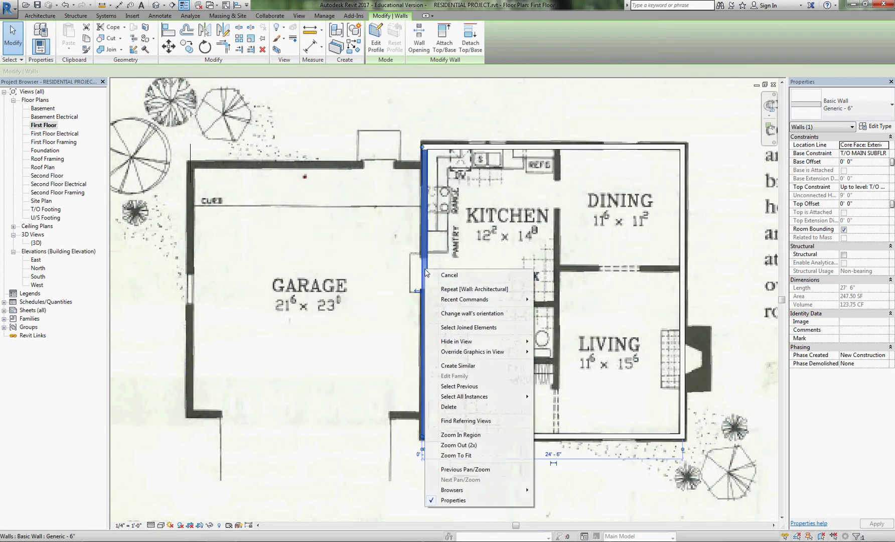
mouse_move(485, 398)
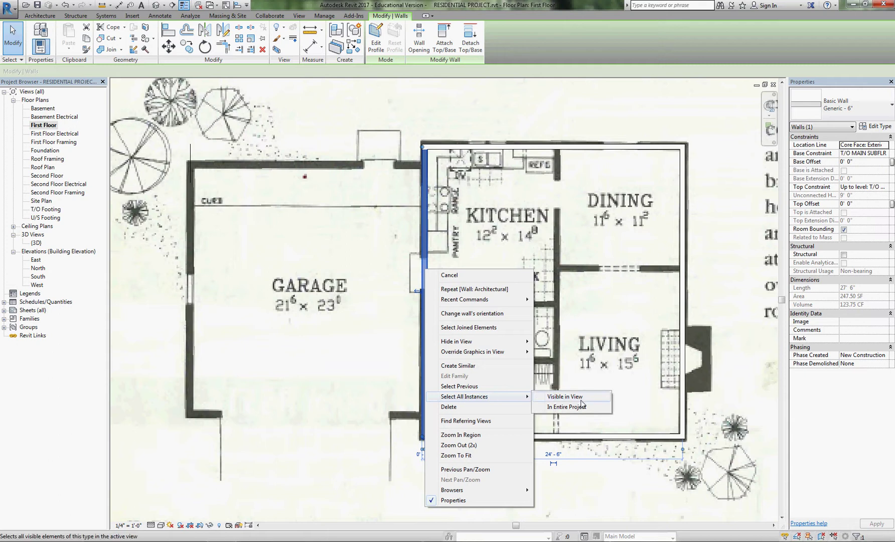
left_click(579, 397)
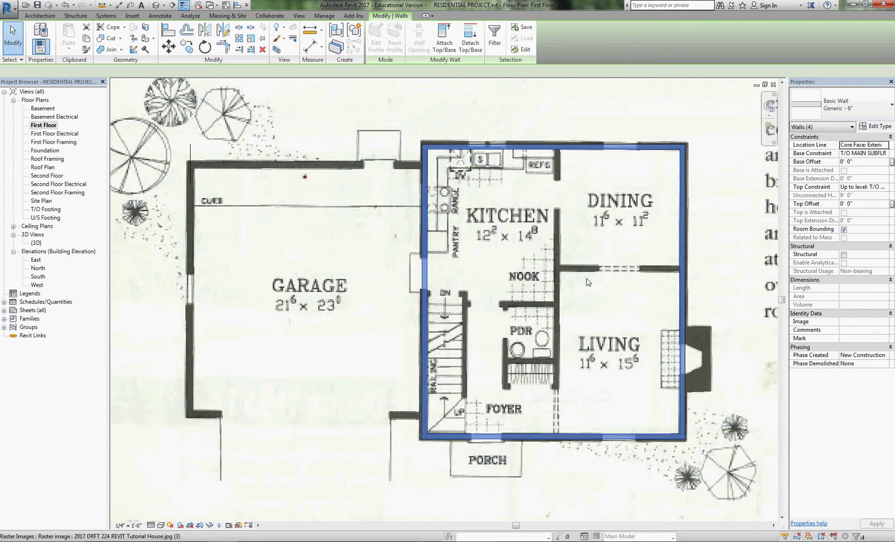
left_click(868, 106)
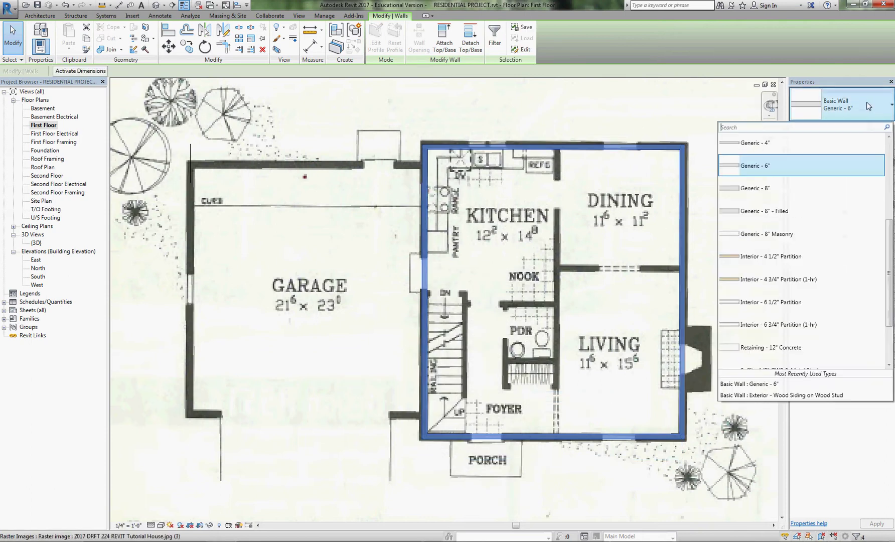
left_click_drag(889, 239, 889, 160)
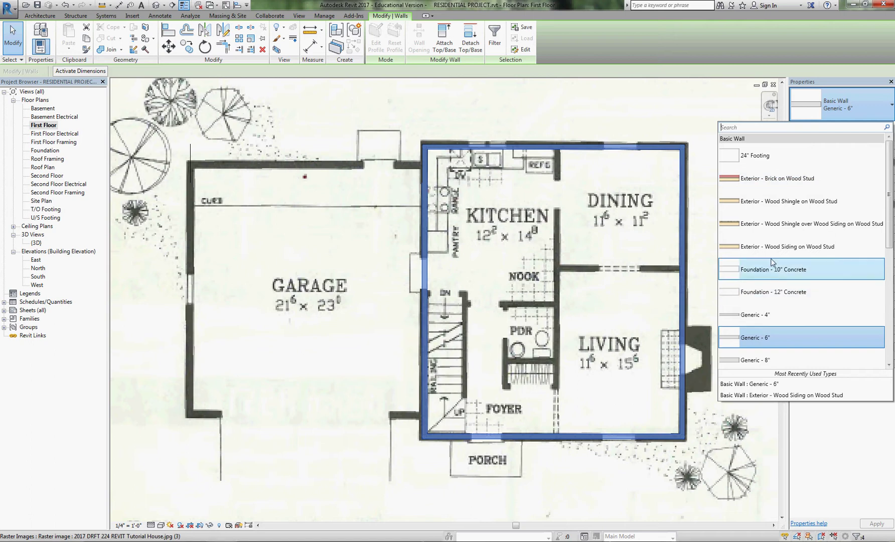
mouse_move(764, 252)
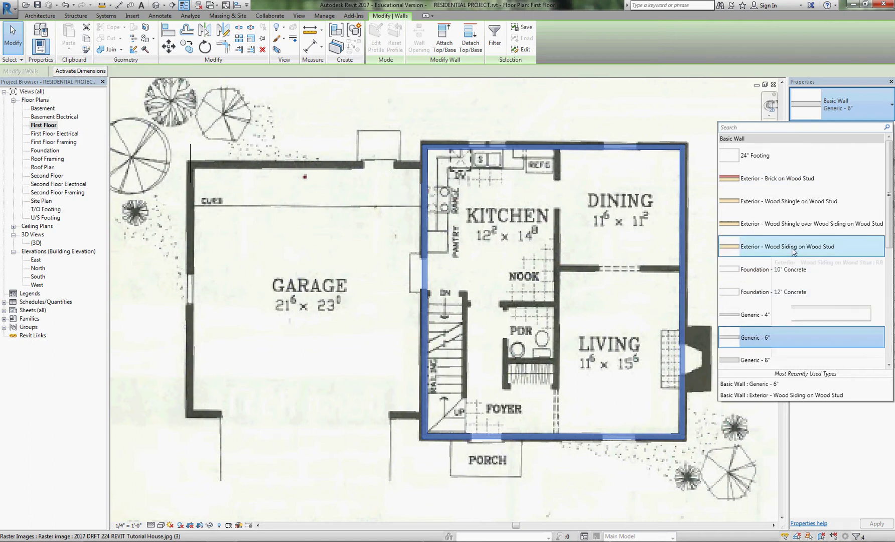
left_click(756, 246)
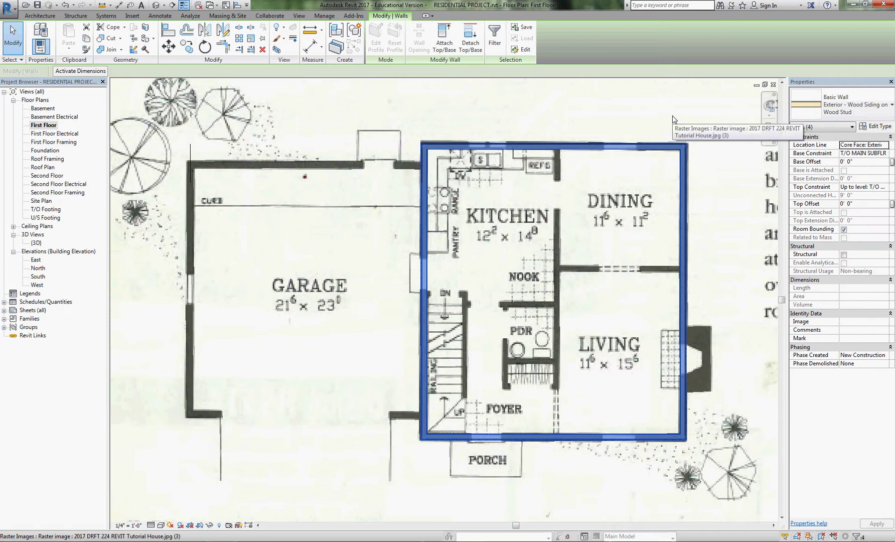
scroll(673, 120, "up", 4)
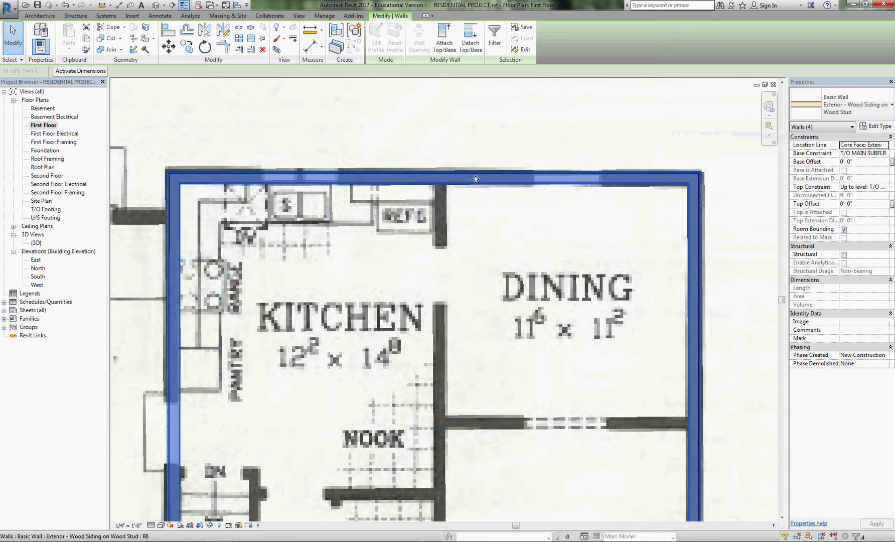
scroll(475, 179, "up", 3)
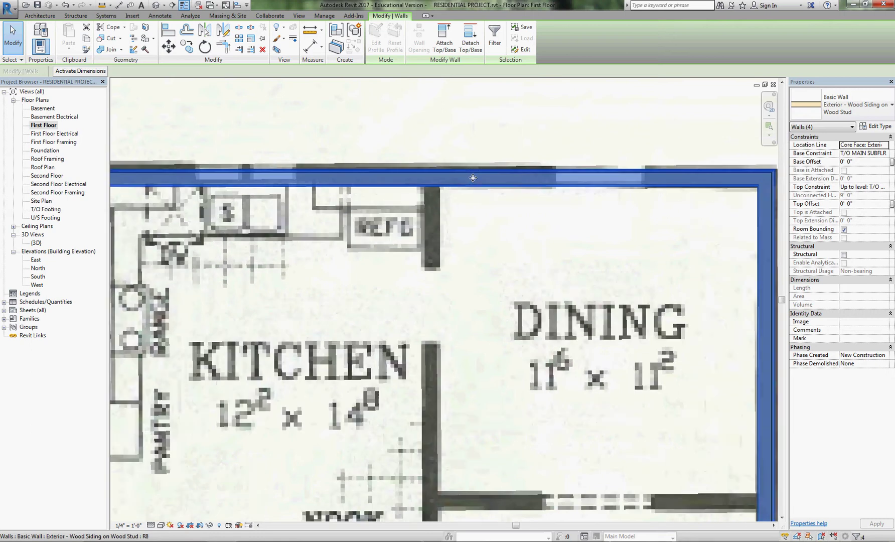
scroll(488, 179, "down", 6)
key("Escape")
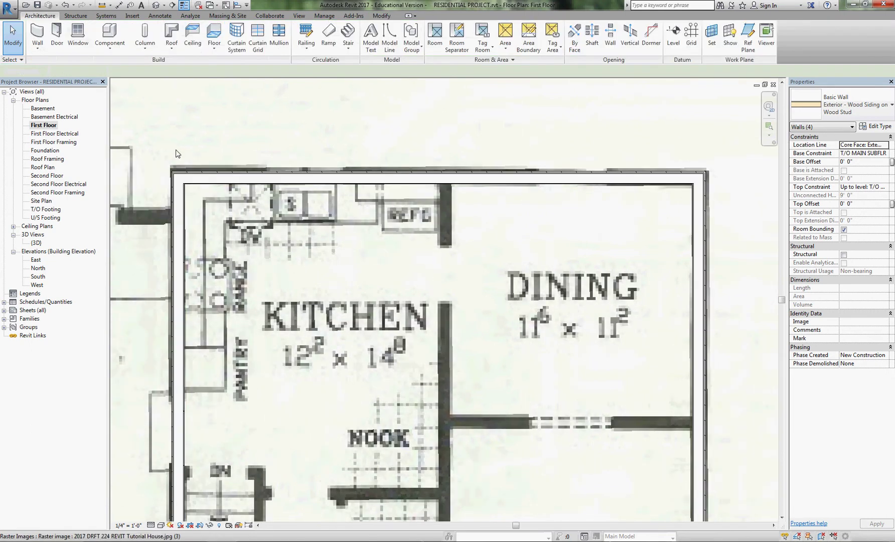
Place an aligned dimension above the house, between the outer sheathing faces of the kitchen-side and dining-side exterior walls
scroll(176, 153, "up", 5)
scroll(175, 154, "up", 4)
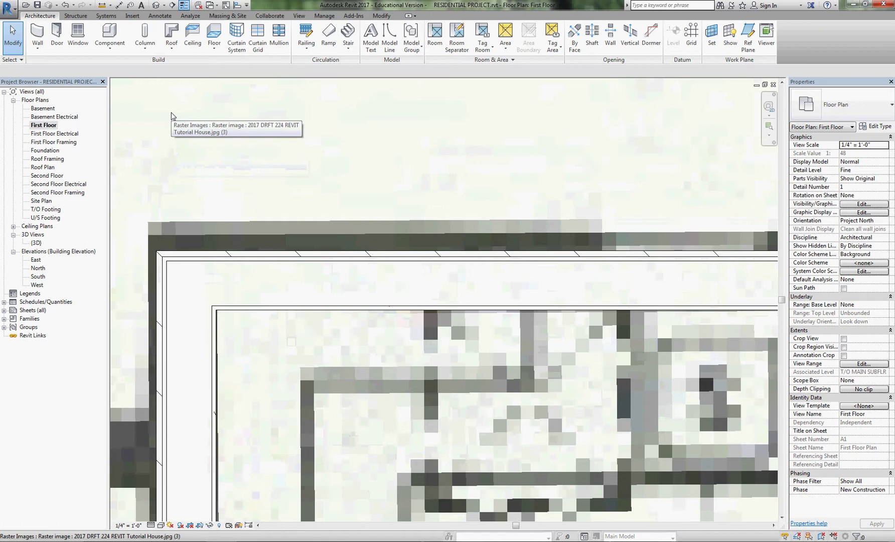
left_click(119, 5)
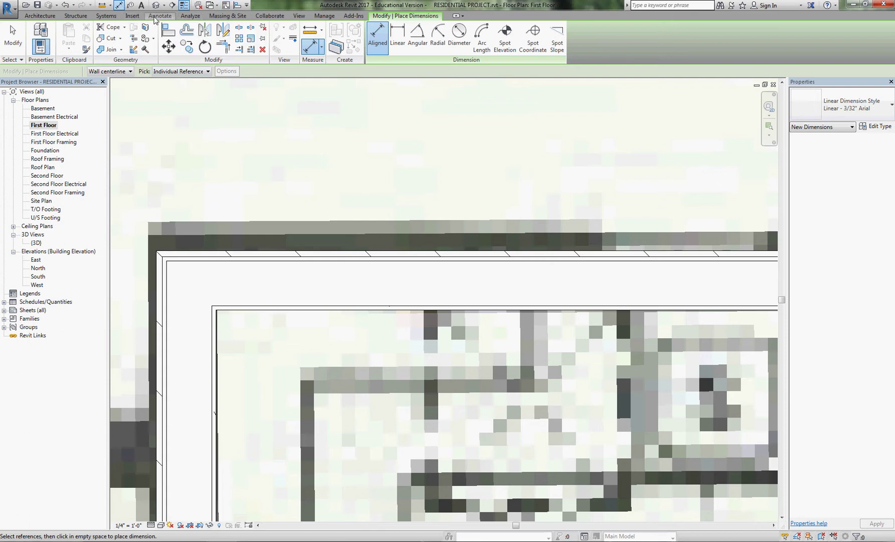
left_click(156, 17)
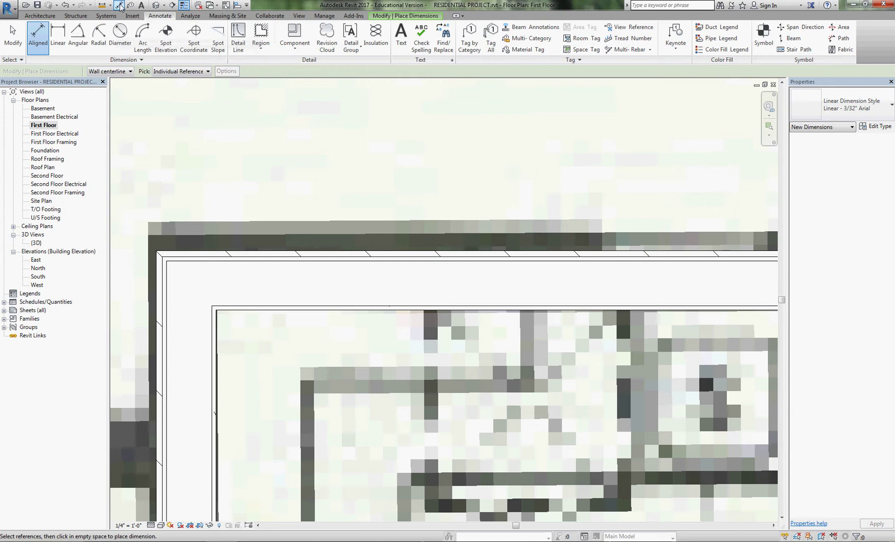
left_click(40, 15)
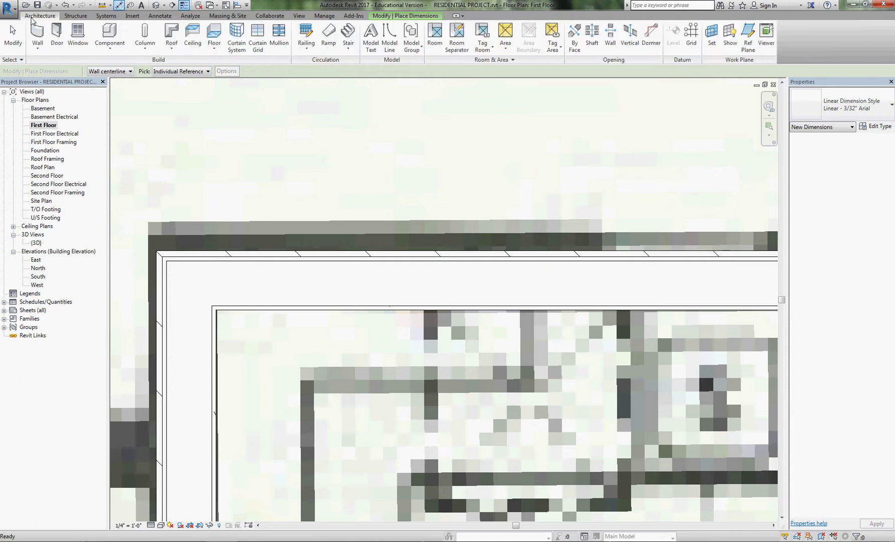
left_click(164, 343)
scroll(236, 281, "down", 4)
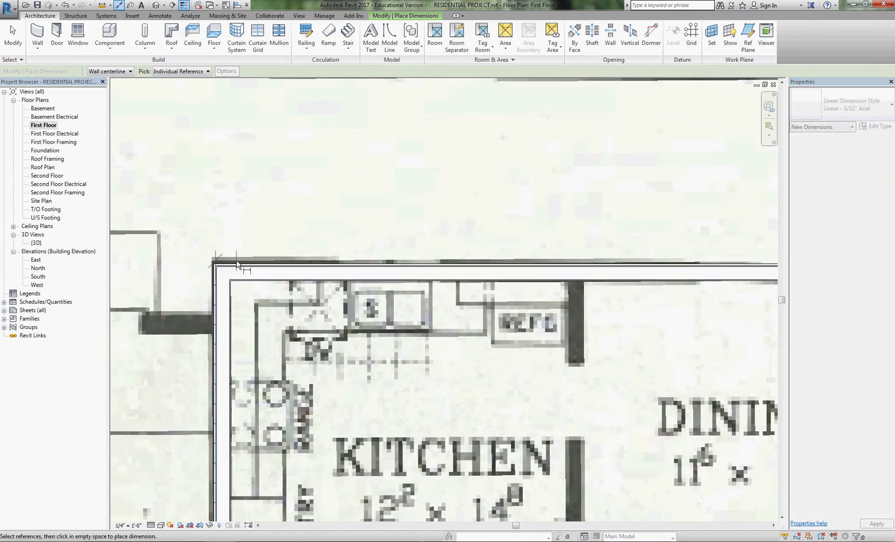
scroll(693, 304, "up", 5)
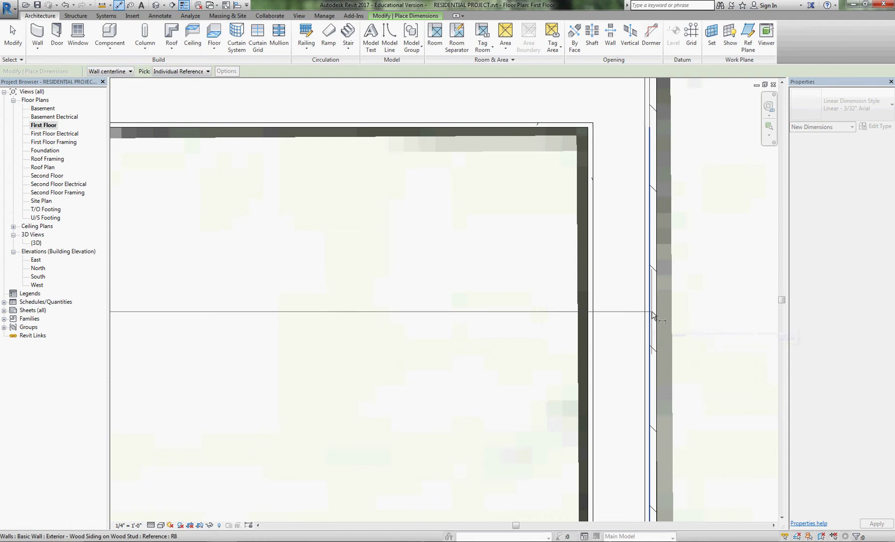
left_click(652, 314)
scroll(746, 357, "down", 3)
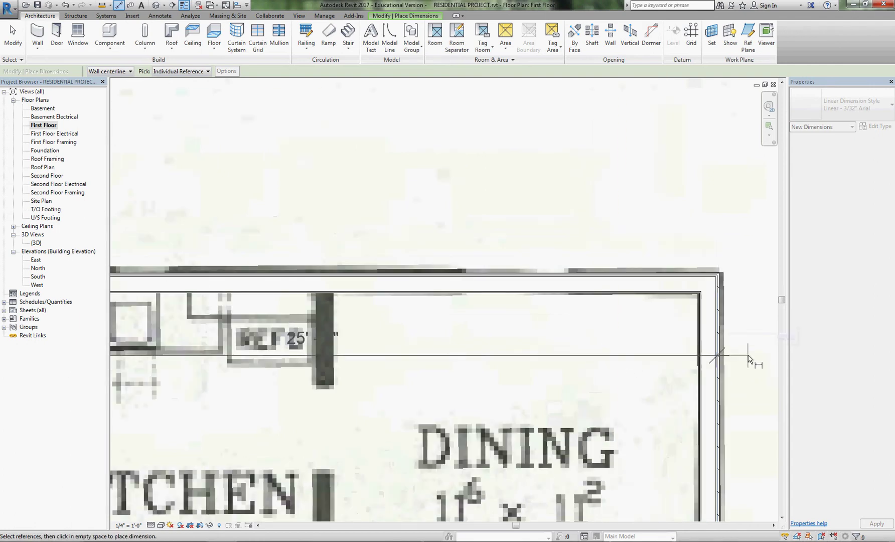
left_click(606, 210)
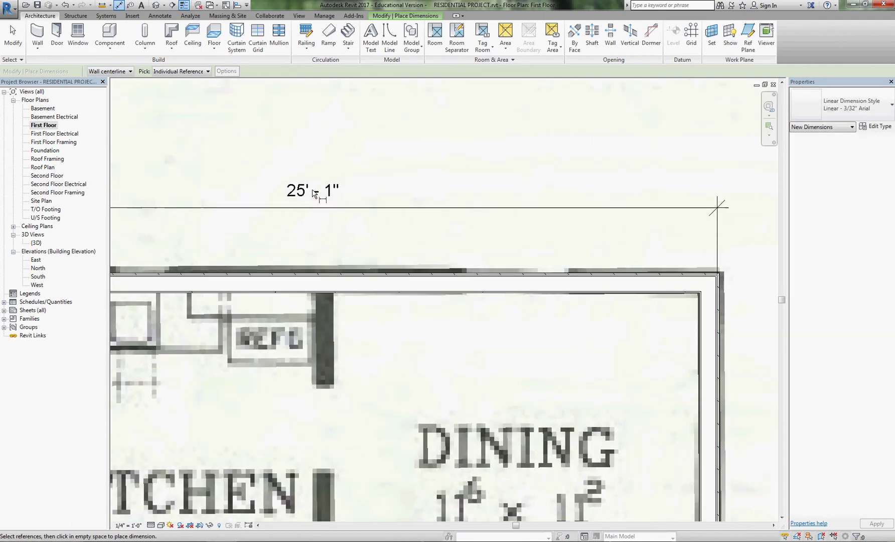
middle_click_drag(319, 196, 355, 185)
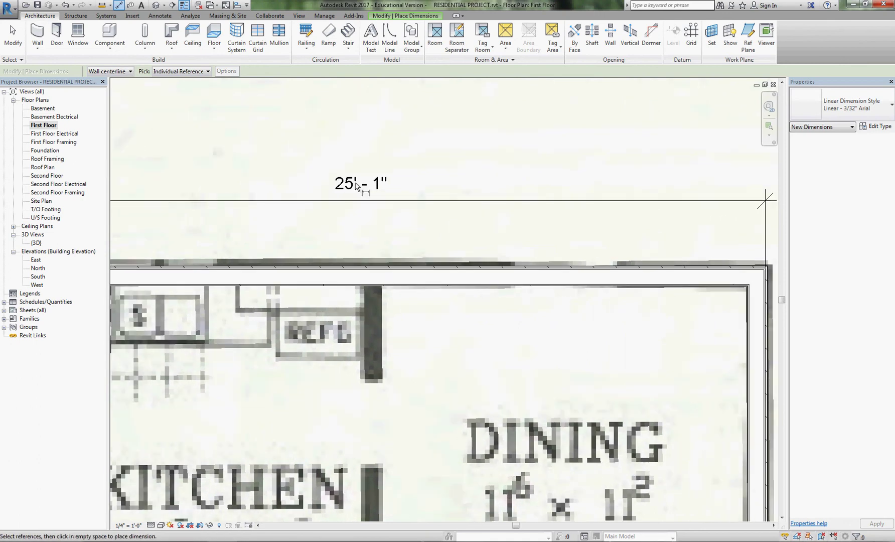
scroll(356, 186, "down", 4)
middle_click_drag(406, 198, 433, 182)
key("Escape")
key("Escape")
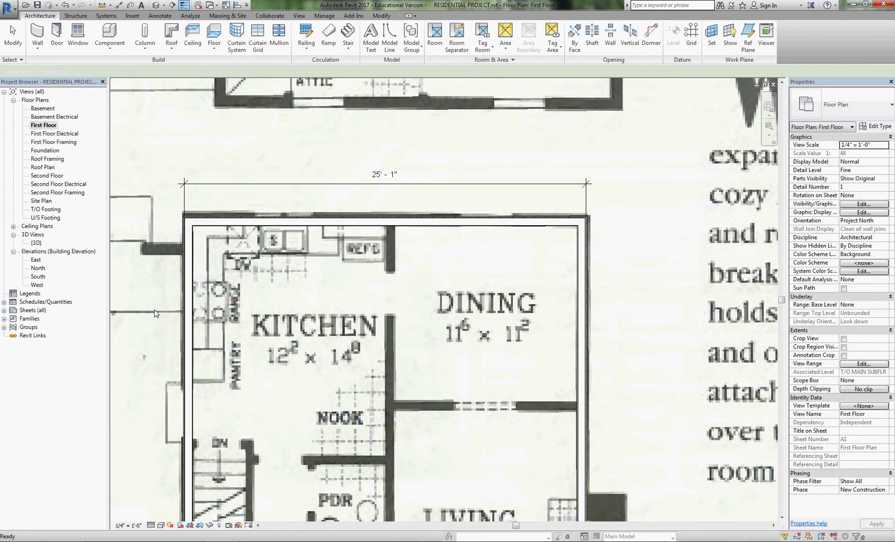
Move the plywood Substrate layer of the kitchen-side wall's type inside the exterior core boundary, accepting deletion of the invalidated dimension
left_click(190, 301)
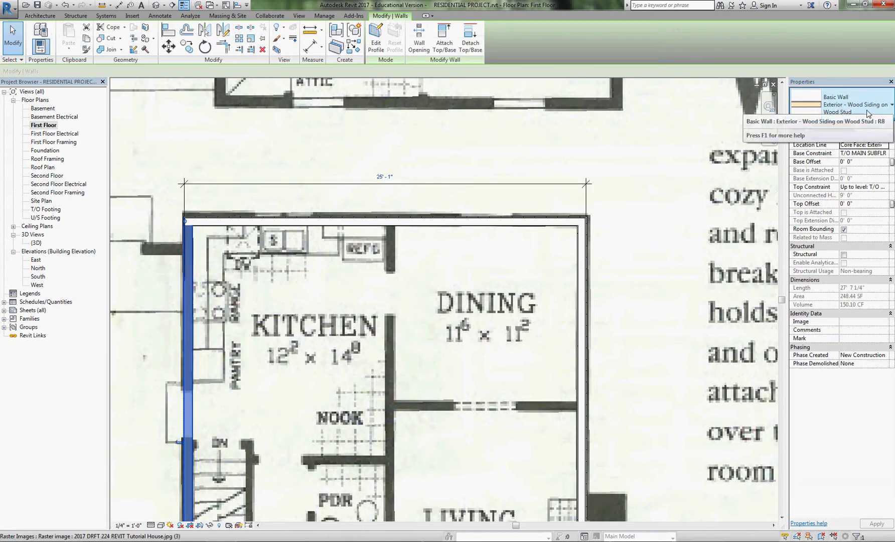
left_click(879, 127)
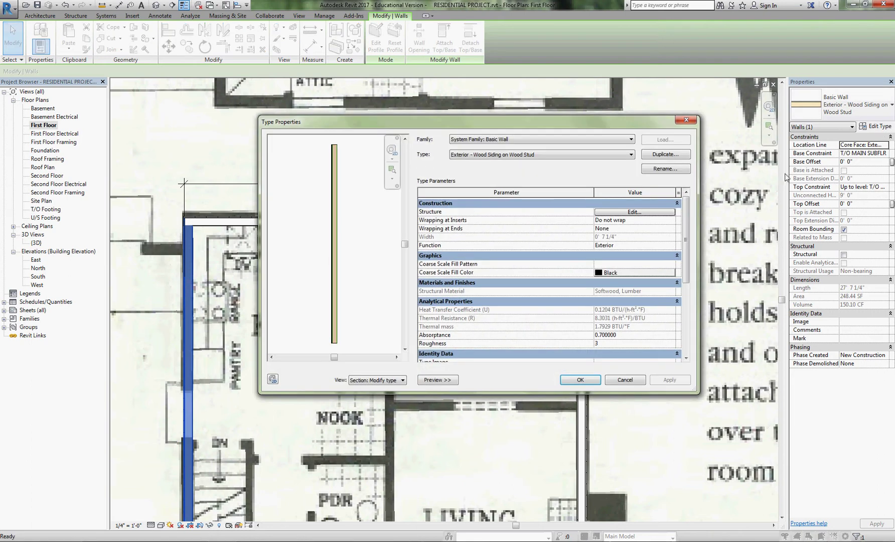
left_click(630, 215)
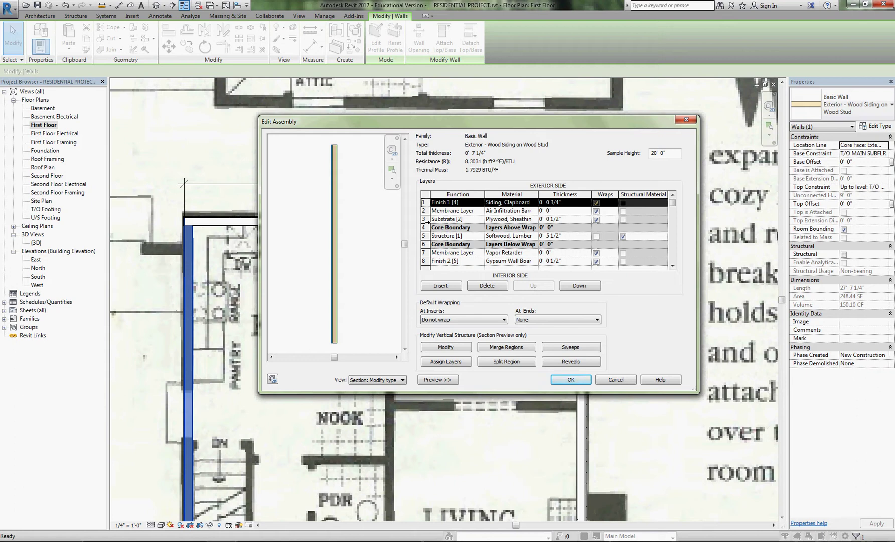
left_click(425, 219)
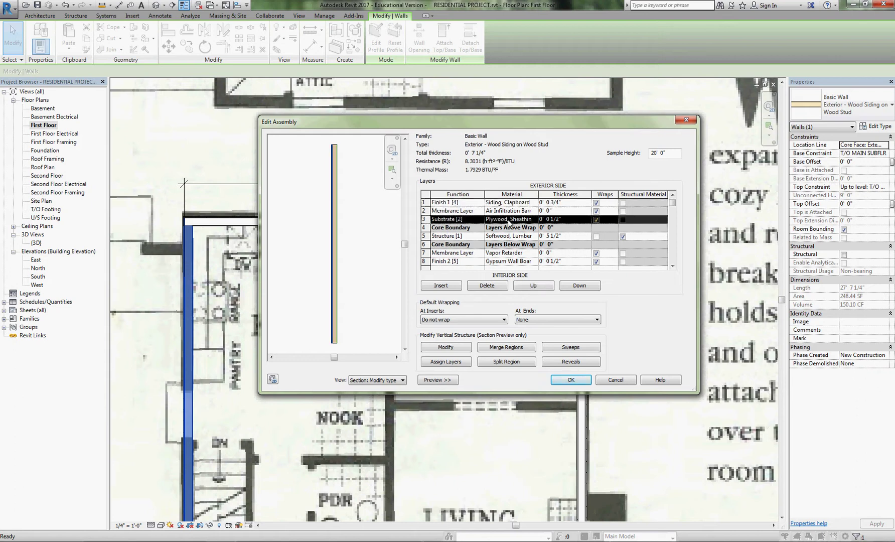
left_click(577, 286)
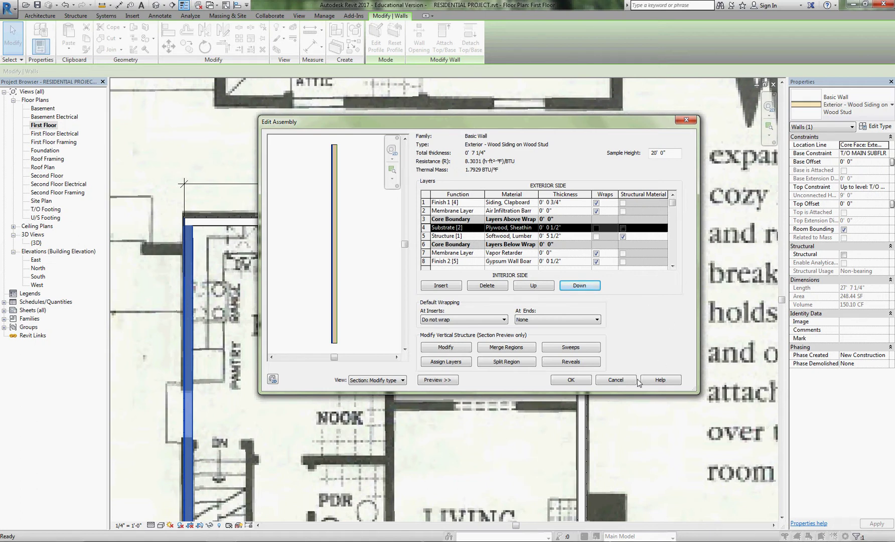
left_click(570, 380)
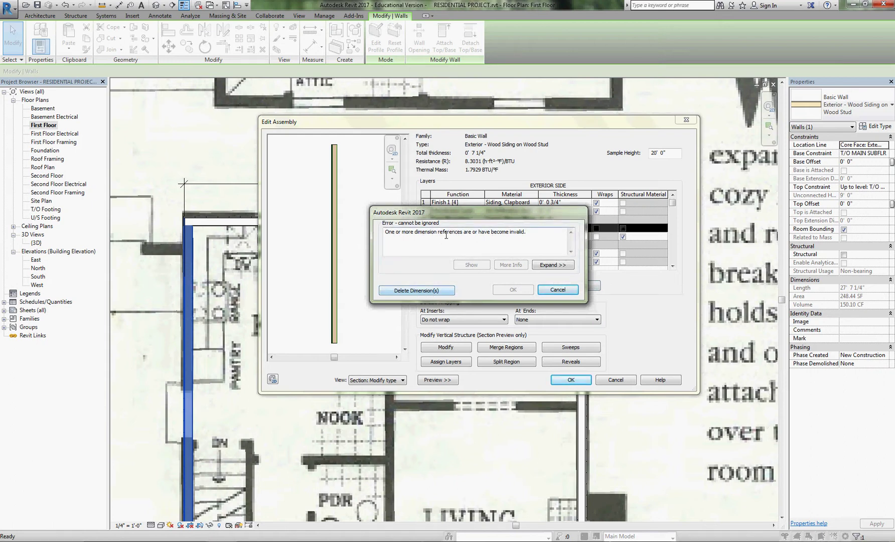
left_click(423, 291)
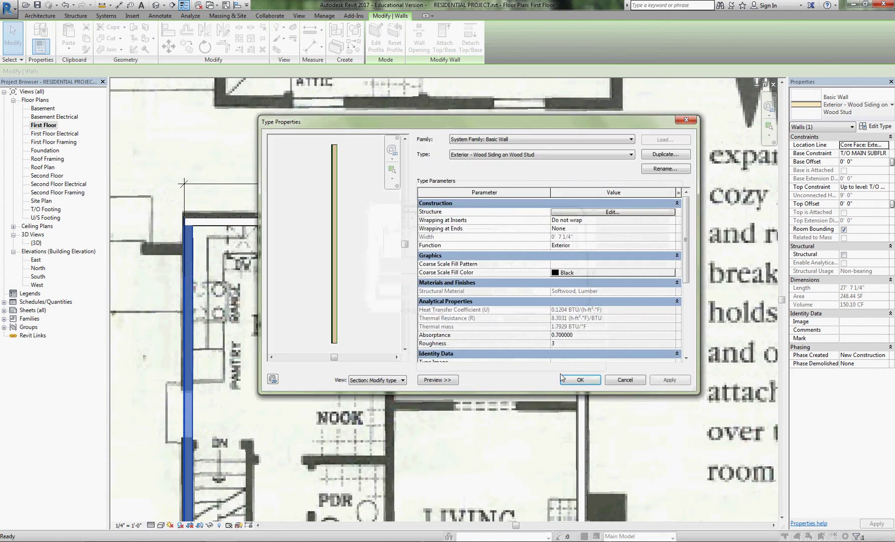
left_click(589, 383)
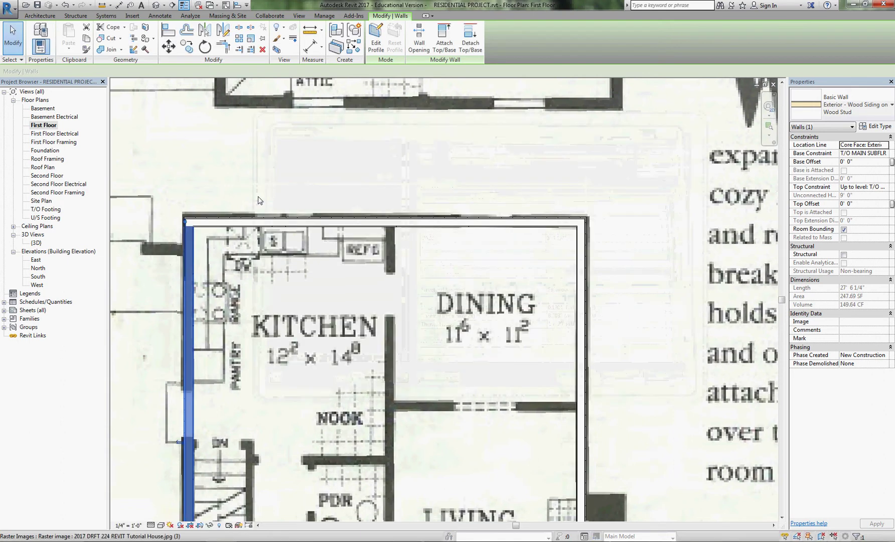
Place an aligned dimension above the house between the outer core faces of the kitchen-side and dining-side exterior walls
scroll(160, 234, "up", 5)
scroll(160, 234, "up", 2)
key("Escape")
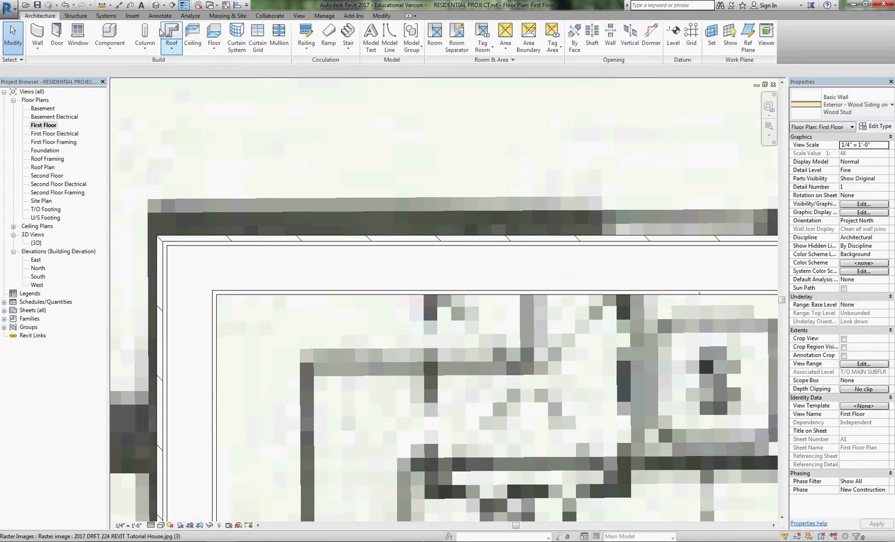
left_click(119, 5)
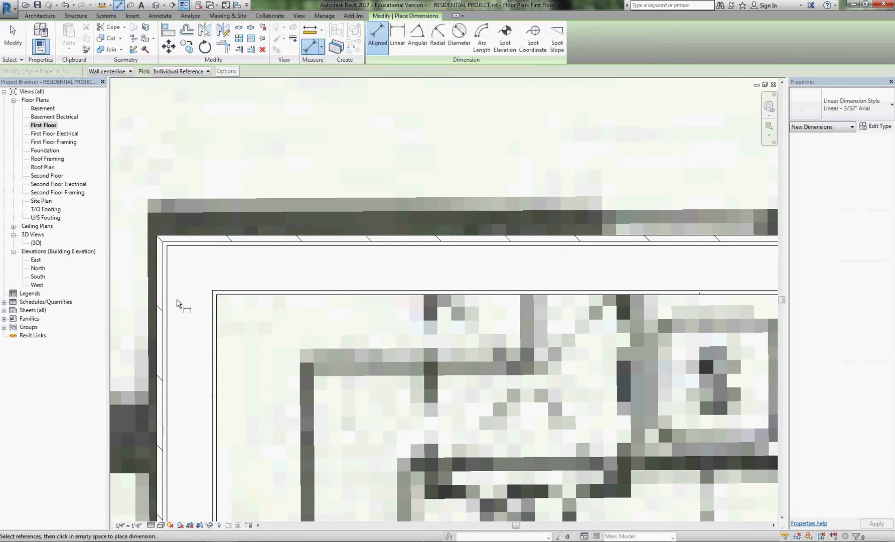
left_click(163, 356)
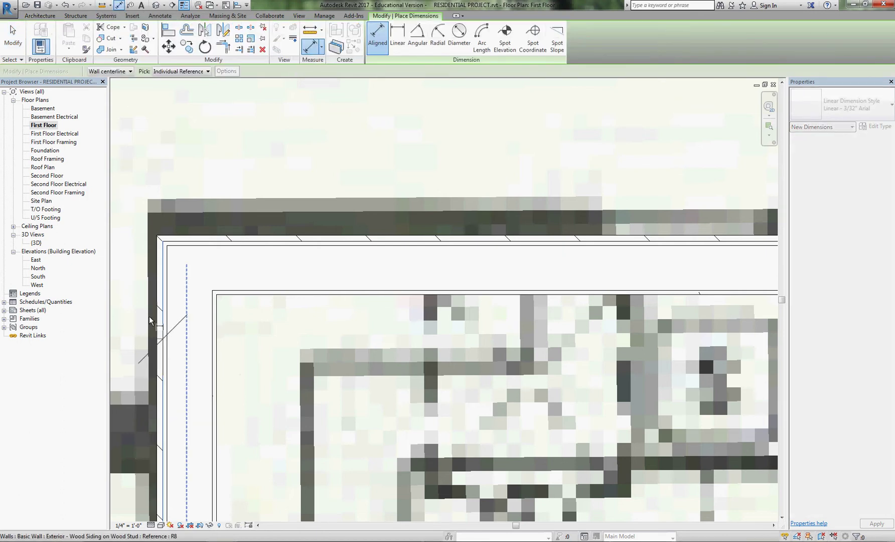
scroll(618, 296, "down", 3)
middle_click_drag(618, 296, 308, 299)
scroll(613, 391, "up", 5)
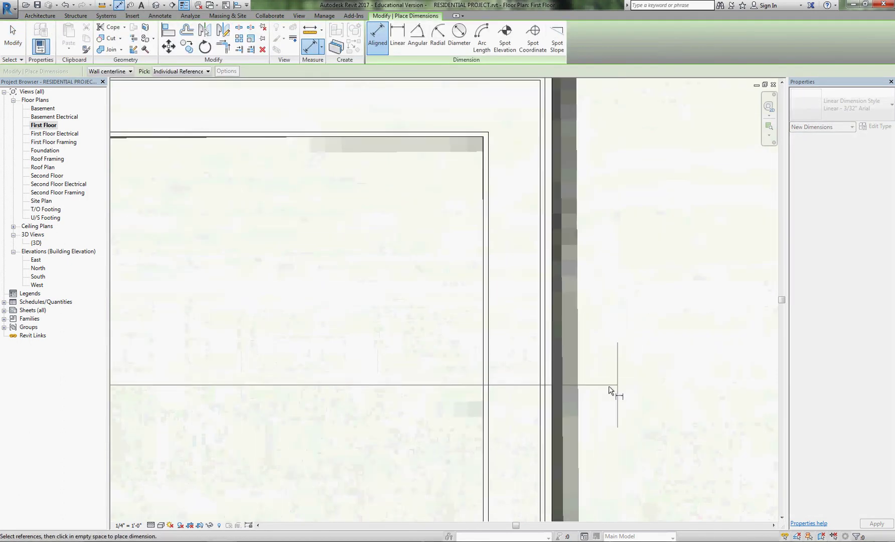
left_click(547, 396)
scroll(639, 380, "down", 2)
scroll(669, 319, "up", 3)
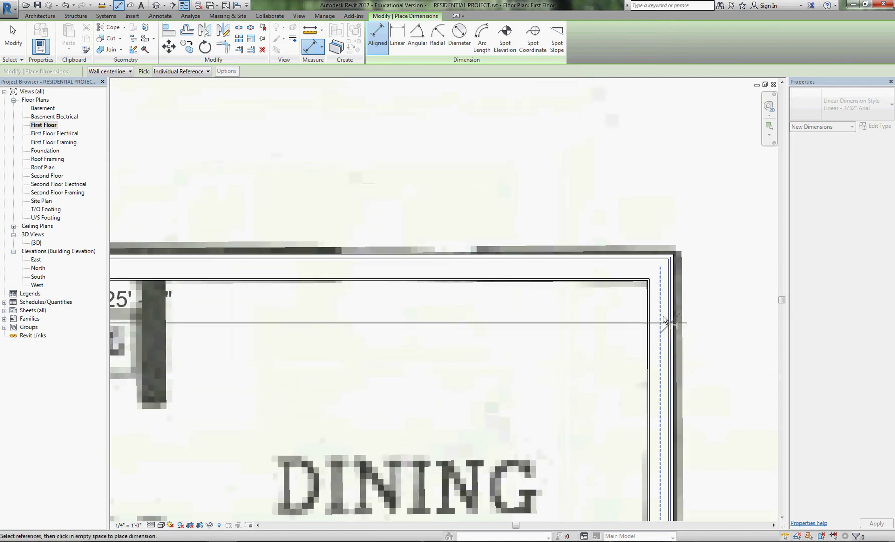
scroll(495, 279, "down", 1)
left_click(443, 215)
scroll(562, 163, "down", 3)
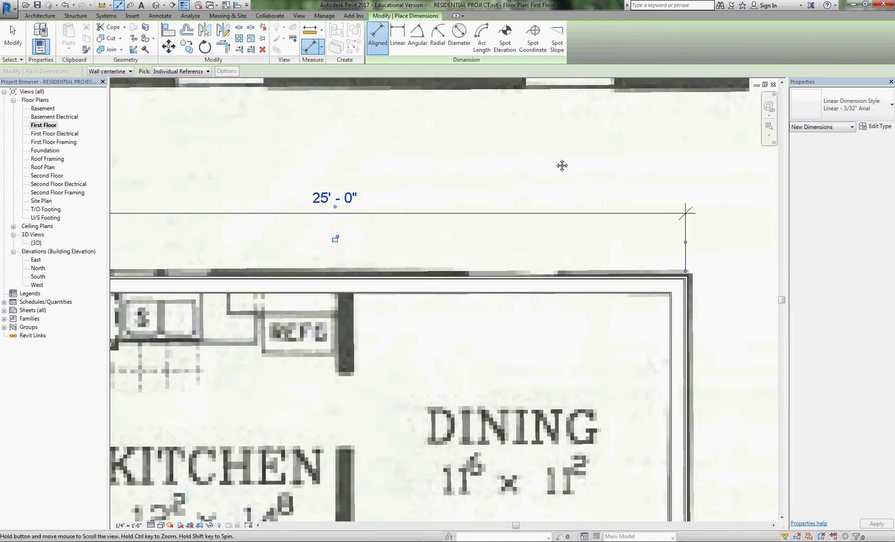
middle_click_drag(568, 173, 480, 159)
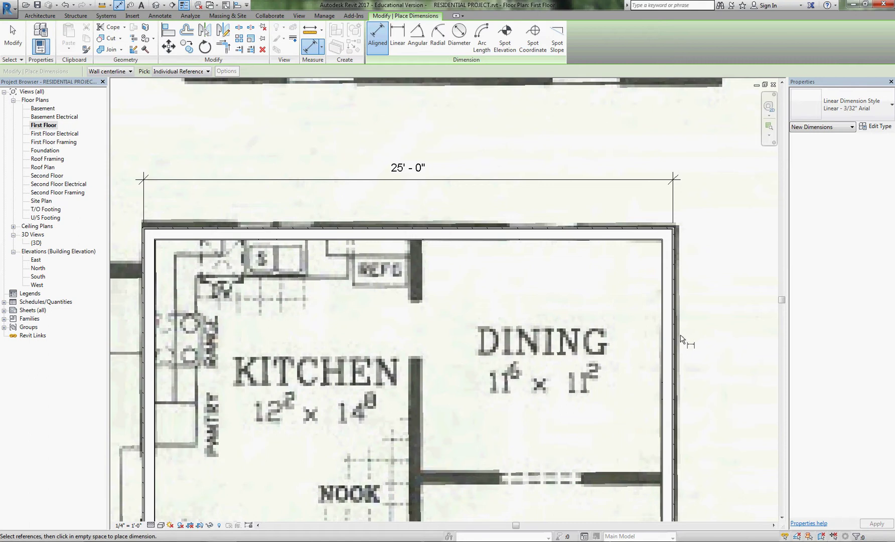
key("Escape")
key("Escape")
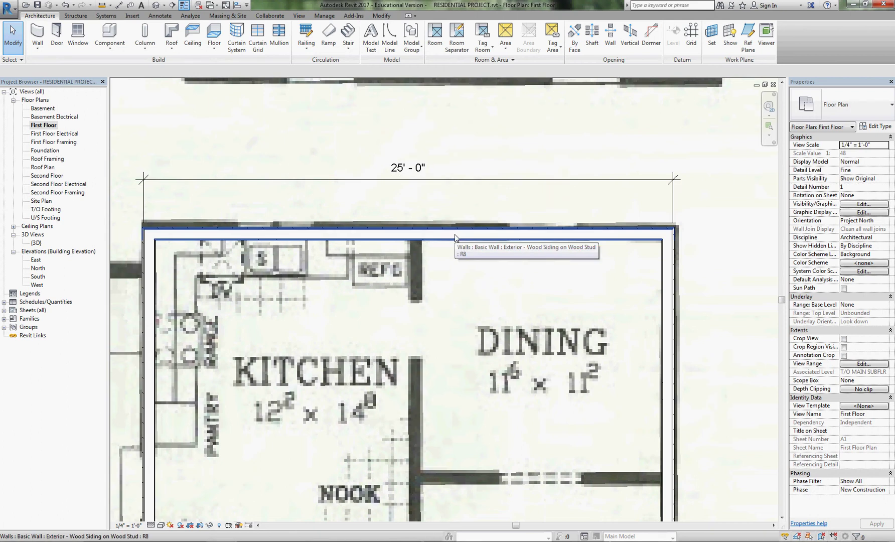
Examine the layer structure of the wall type behind the kitchen and dining room, closing its settings without changes
middle_click_drag(478, 199, 477, 200)
scroll(478, 200, "down", 1)
middle_click_drag(450, 159, 491, 155)
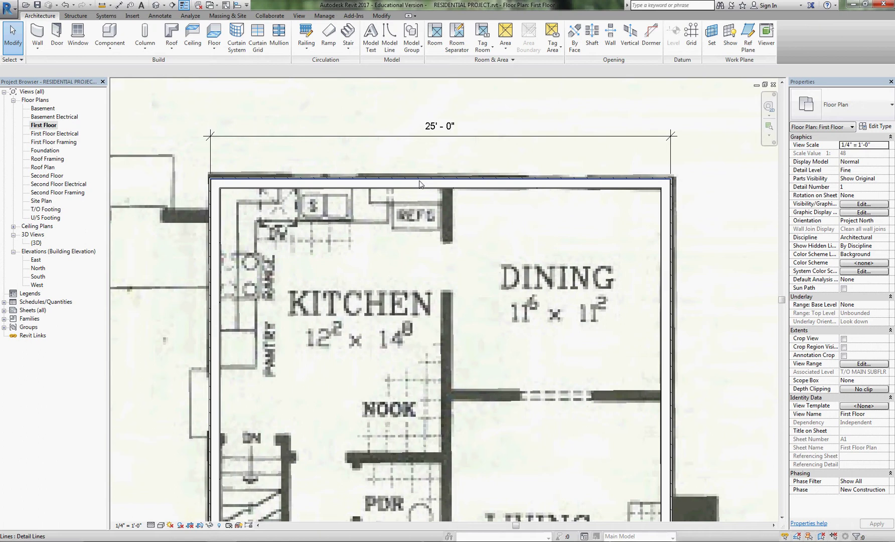
left_click(457, 188)
left_click(877, 126)
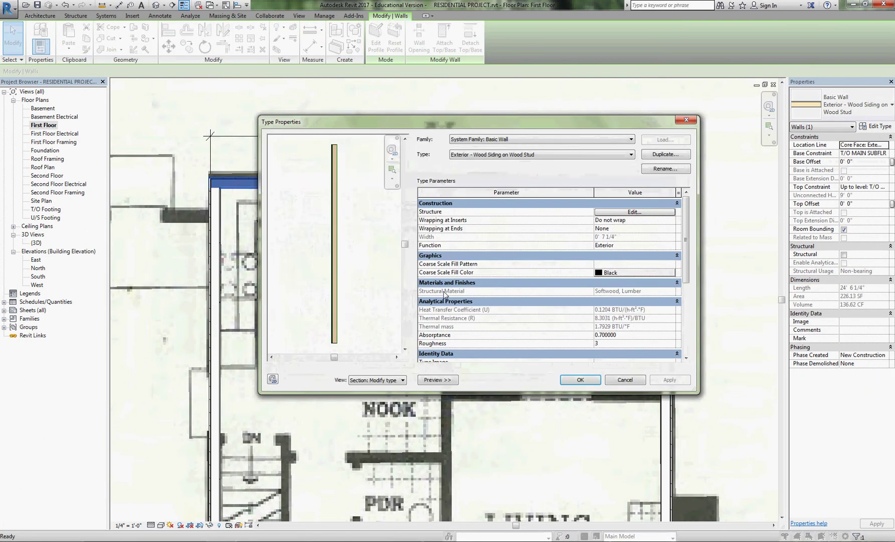
left_click(604, 217)
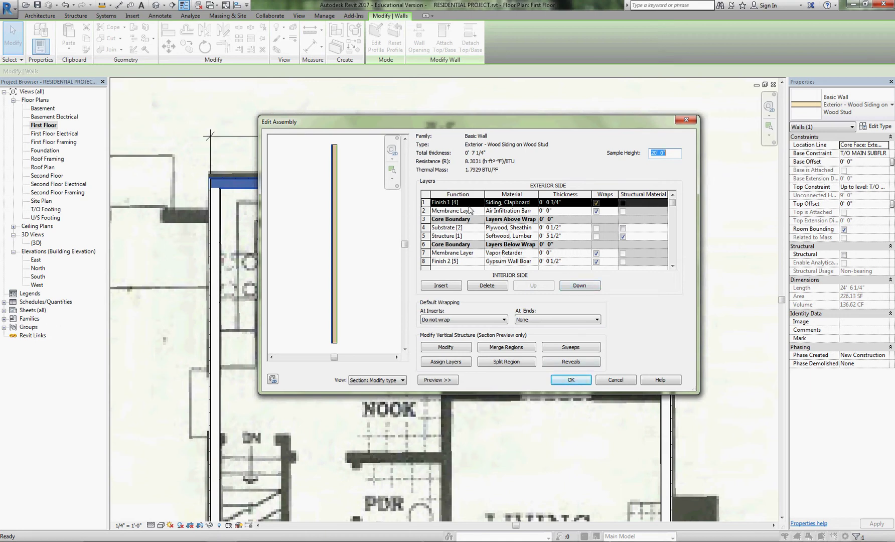
left_click(573, 380)
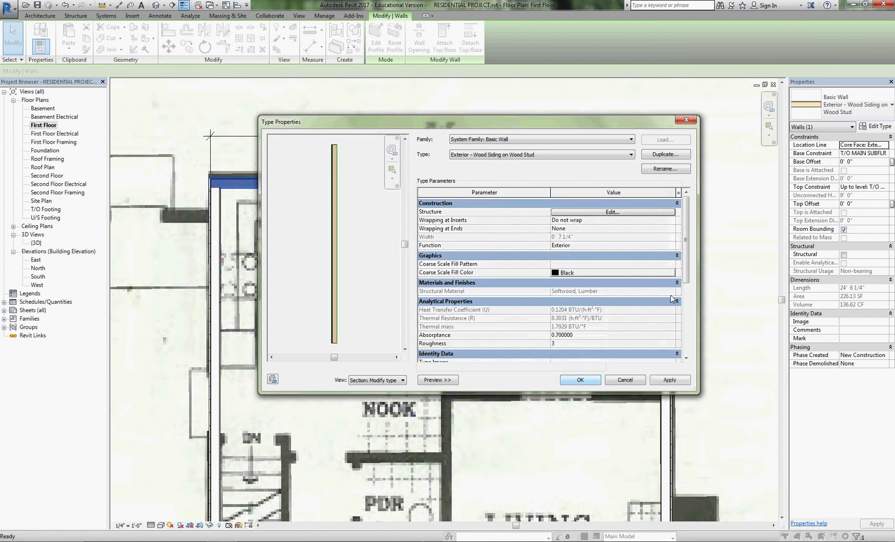
left_click(582, 380)
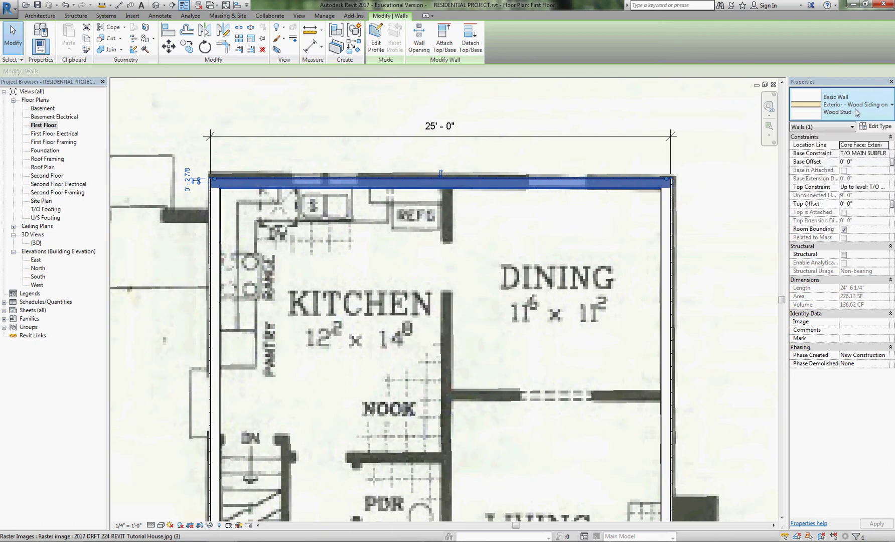
Keep the wall behind the kitchen and dining room on Exterior - Wood Siding on Wood Stud and open its type settings
left_click(856, 113)
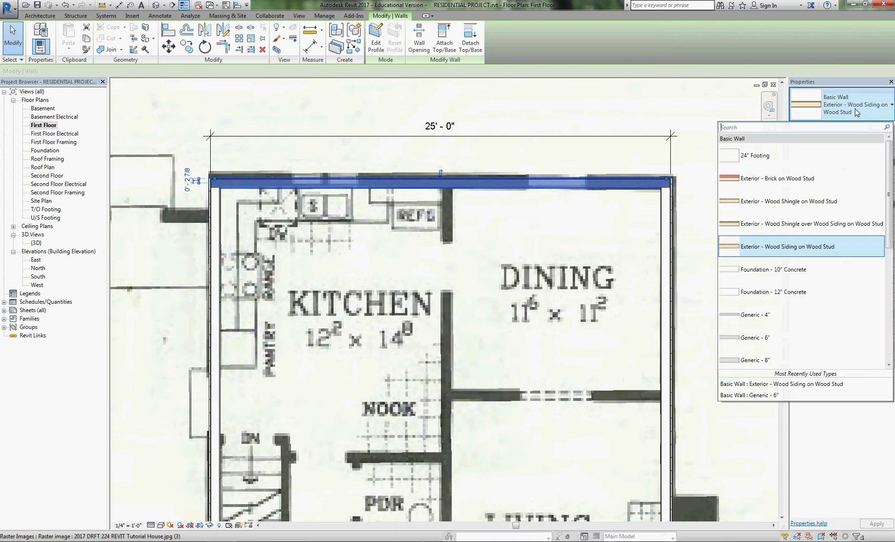
left_click(809, 252)
left_click(882, 127)
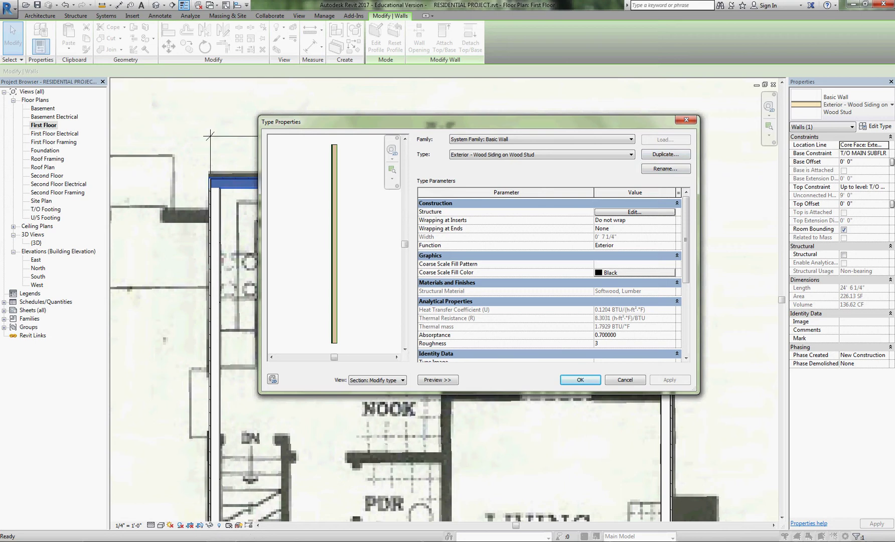
left_click(205, 537)
mouse_move(375, 523)
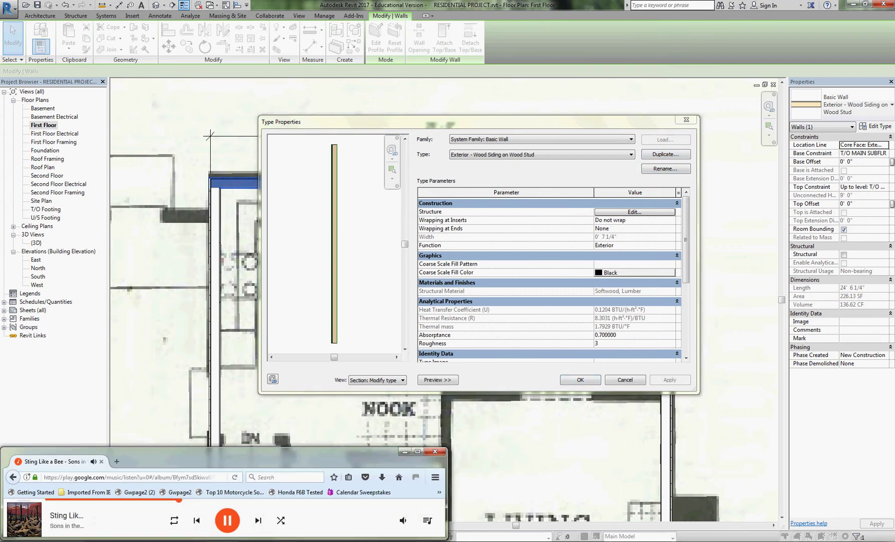
left_click(591, 219)
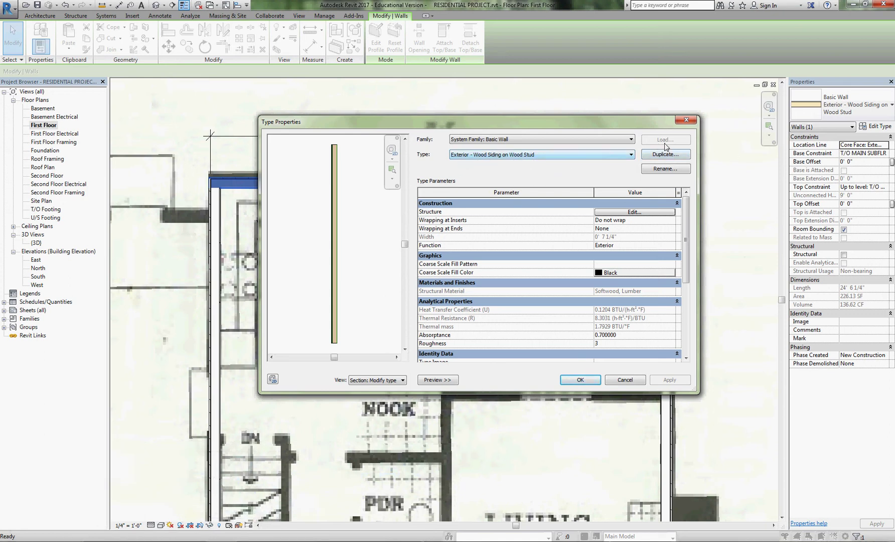
Duplicate the Exterior - Wood Siding on Wood Stud wall type under the name Exterior - Stucco on Wood Stud
left_click(673, 155)
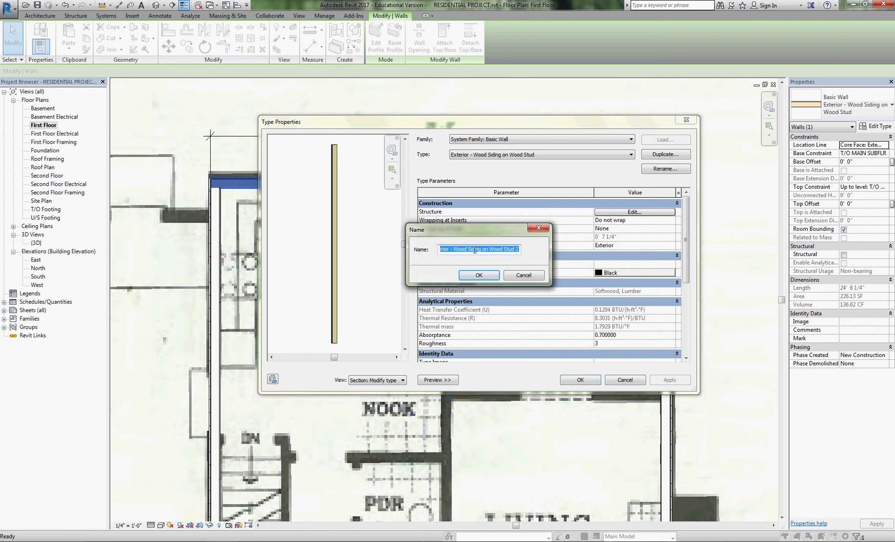
left_click_drag(480, 250, 456, 253)
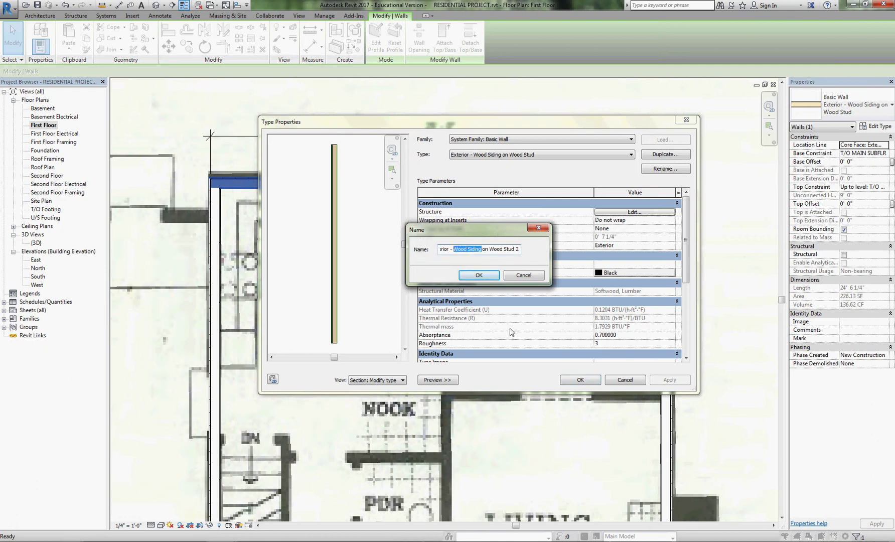
type("sTUCCO")
key("BackSpace")
key("BackSpace")
key("BackSpace")
key("BackSpace")
key("BackSpace")
key("BackSpace")
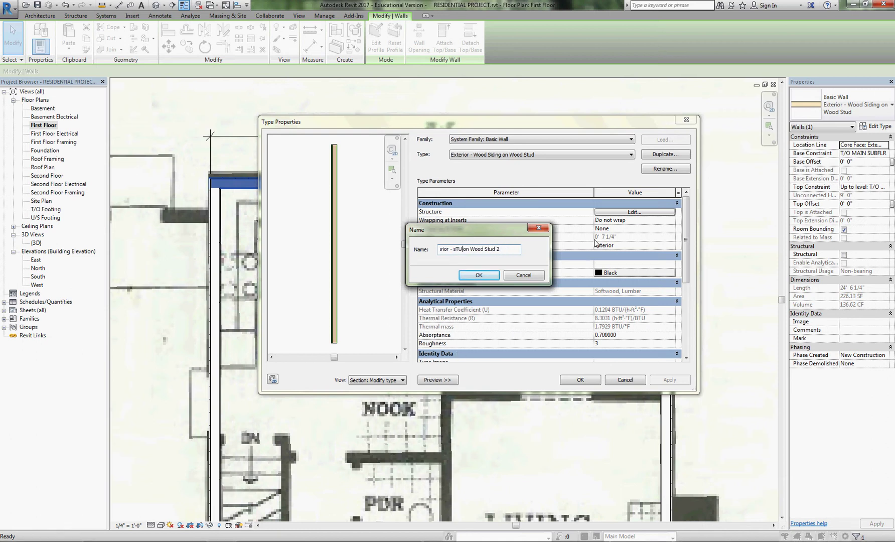
type("Stucco")
left_click(479, 276)
Open the material choice for the stucco type's Finish 1 layer, search the project materials for stucco, and clear the search
left_click(634, 212)
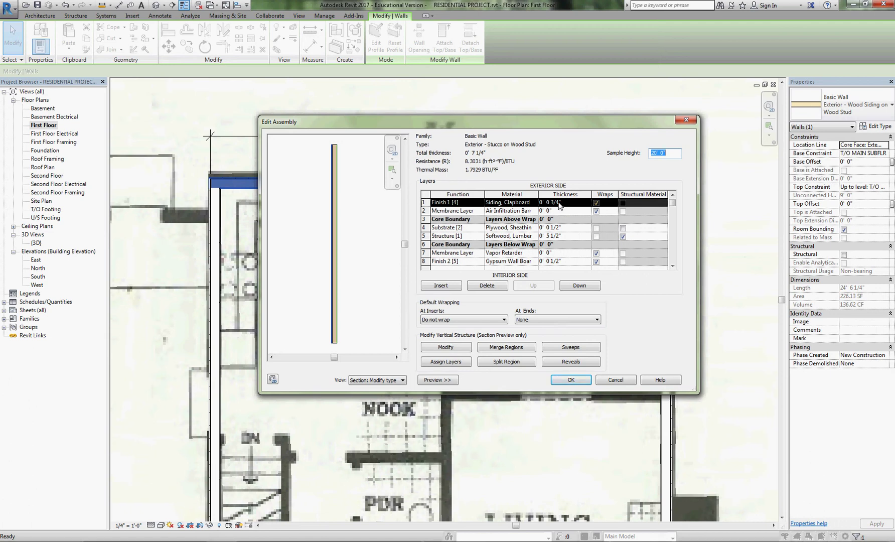
left_click(519, 202)
left_click(531, 202)
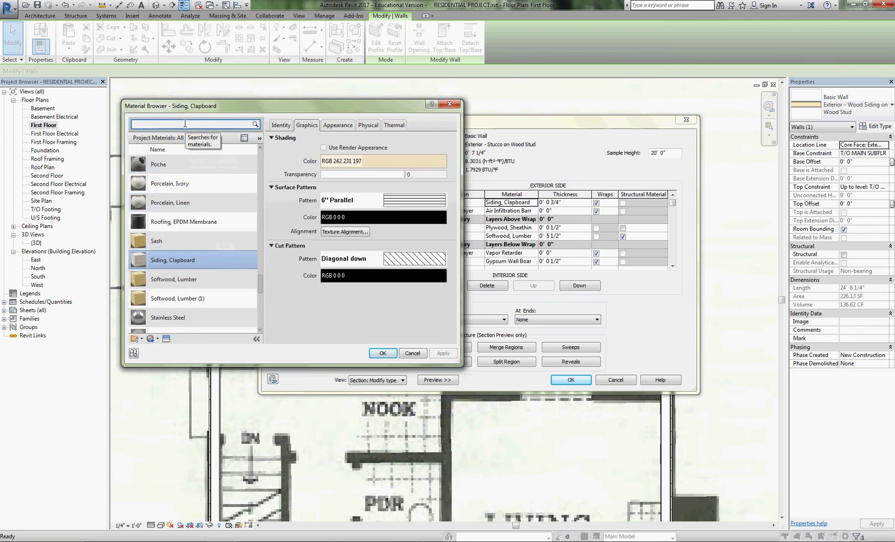
type("stucco")
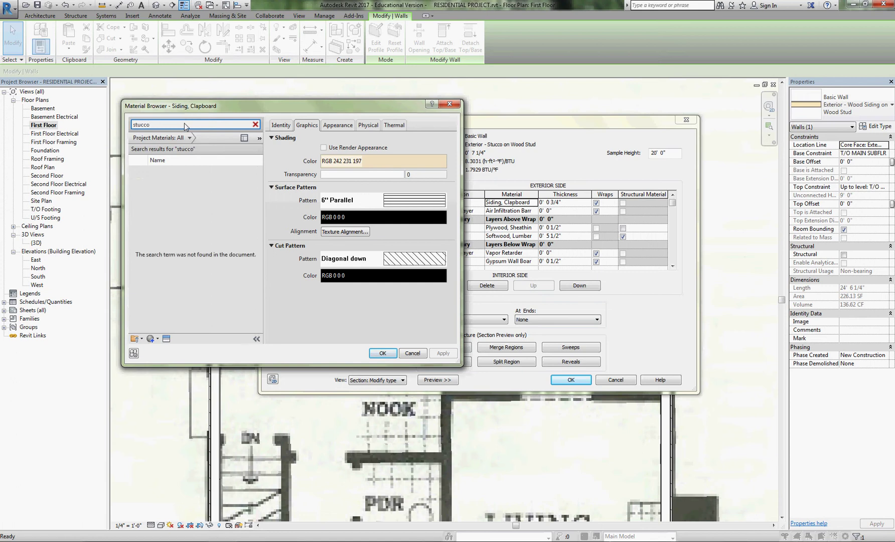
double_click(171, 123)
left_click(186, 127)
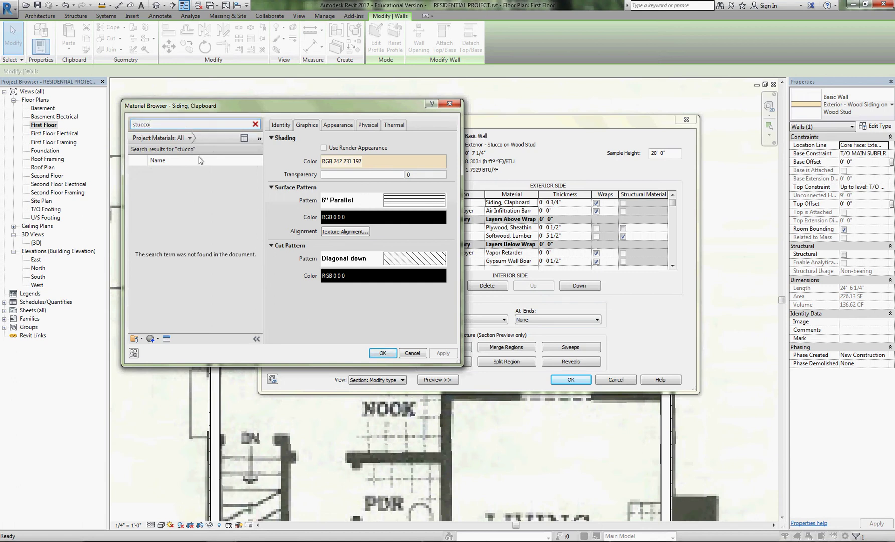
left_click(256, 125)
Duplicate the Gypsum Wall Board material and name the copy Stucco
left_click_drag(259, 158, 281, 268)
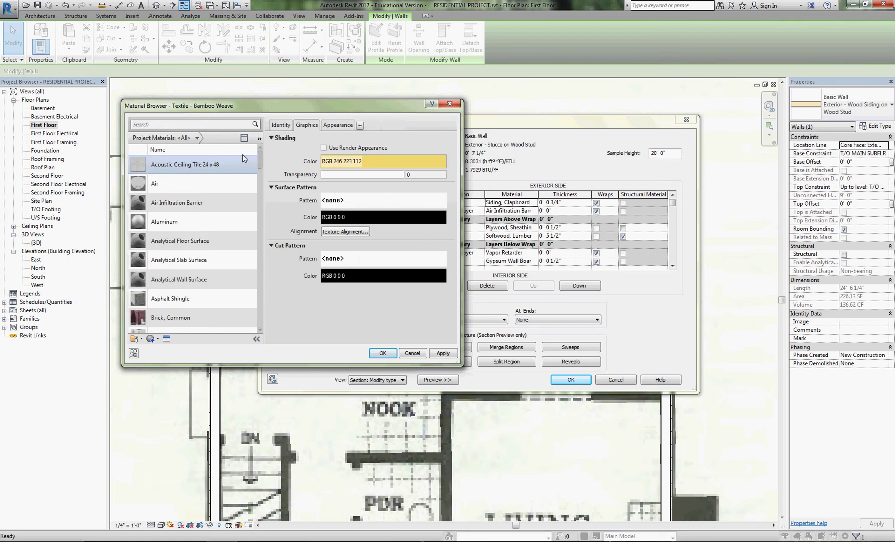
left_click_drag(261, 173, 266, 232)
left_click(181, 247)
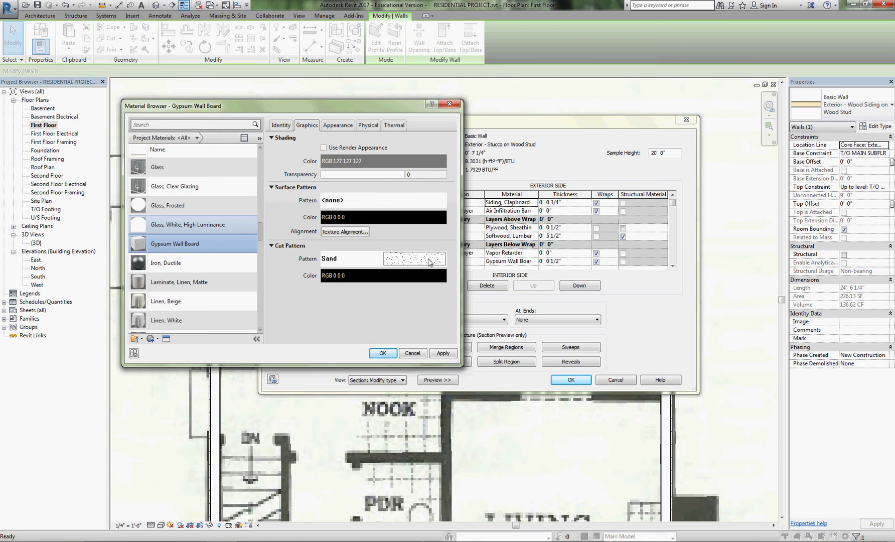
right_click(192, 244)
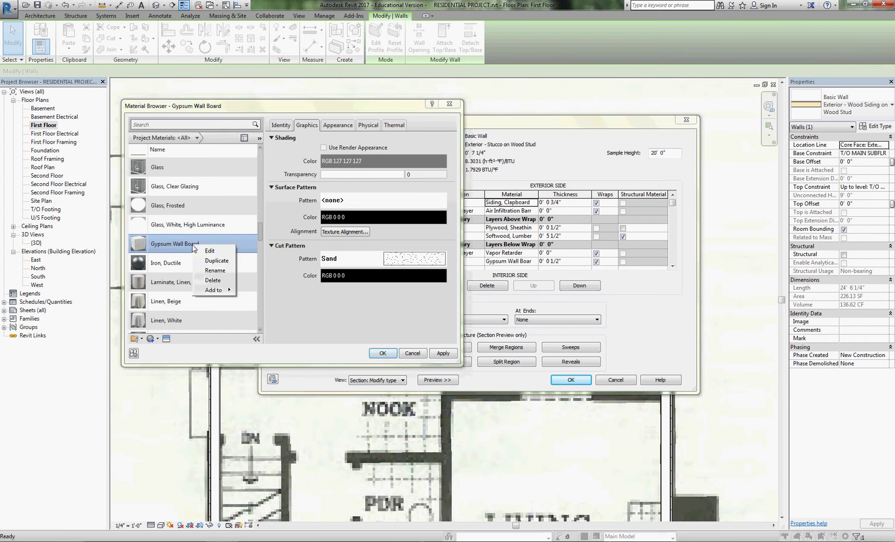
left_click(225, 261)
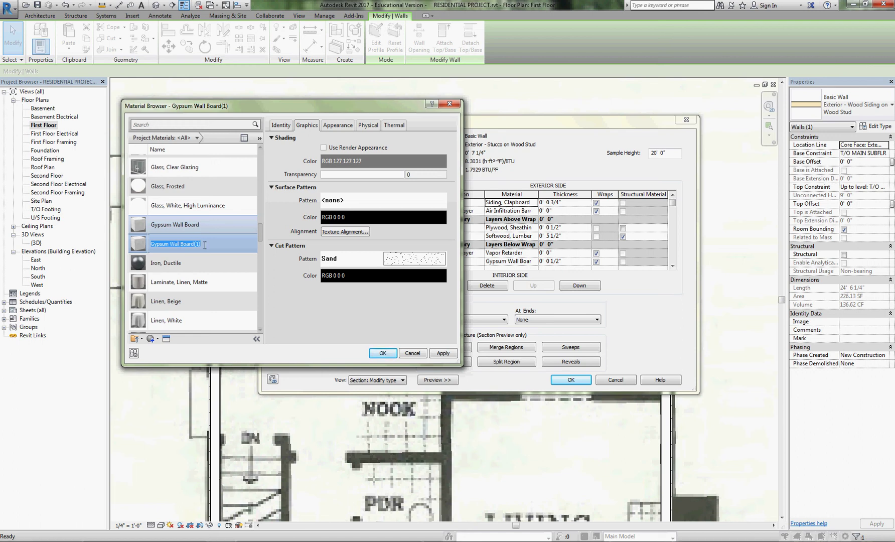
type("Stucco")
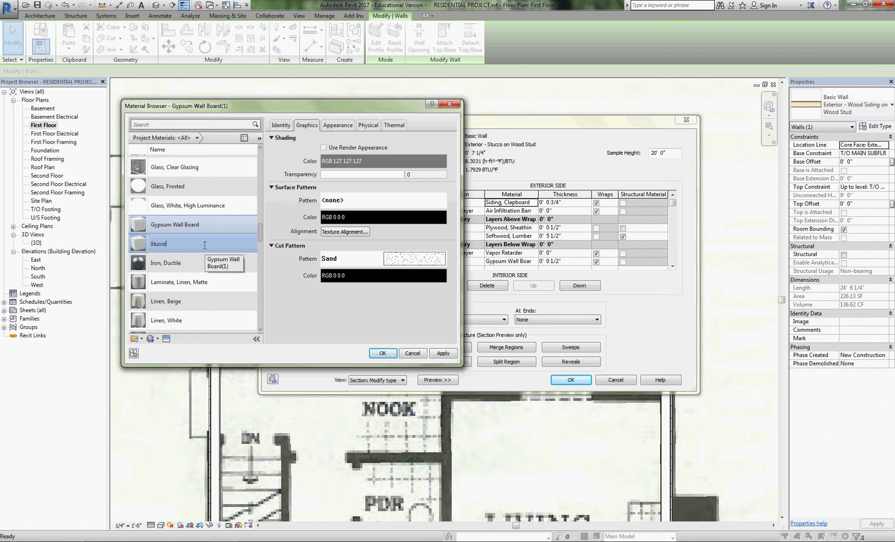
key("Return")
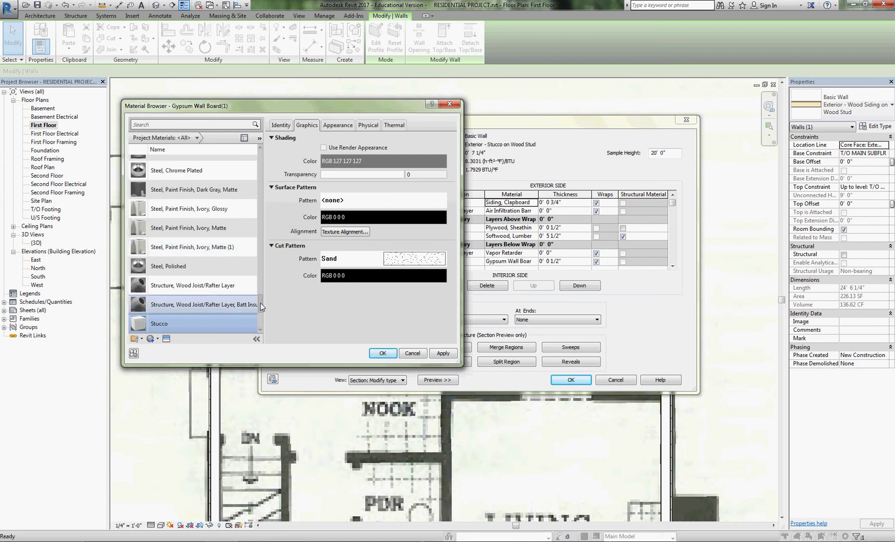
Compare Stucco with Gypsum Wall Board in the project materials, and assign Stucco to the Finish 1 layer
scroll(260, 307, "down", 2)
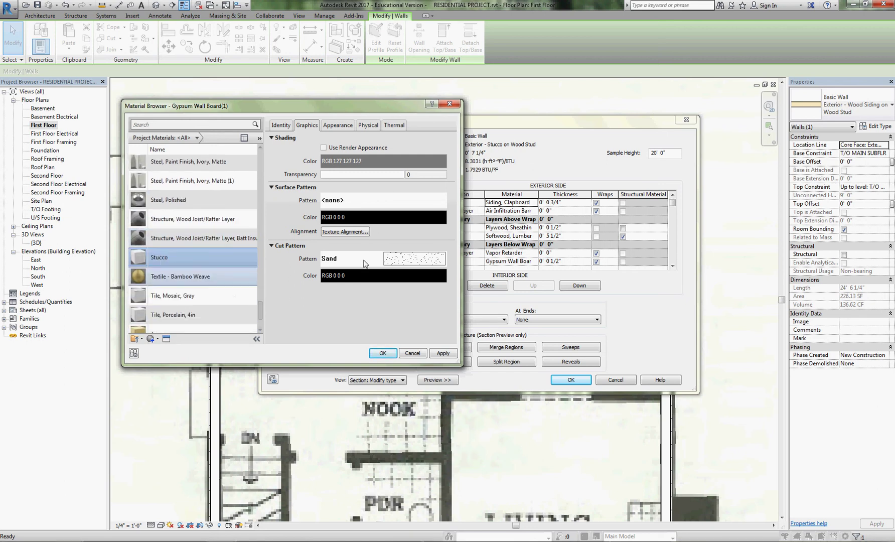
left_click_drag(263, 308, 268, 220)
scroll(191, 251, "down", 3)
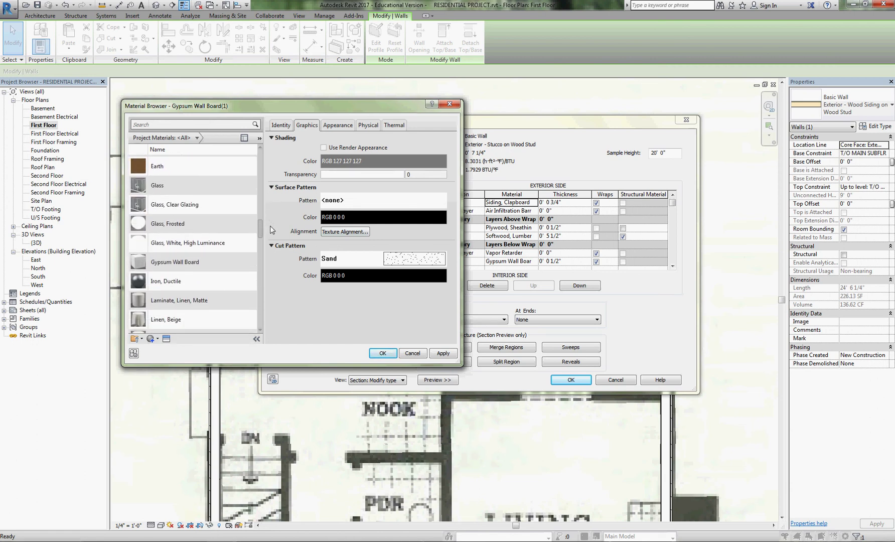
left_click(171, 264)
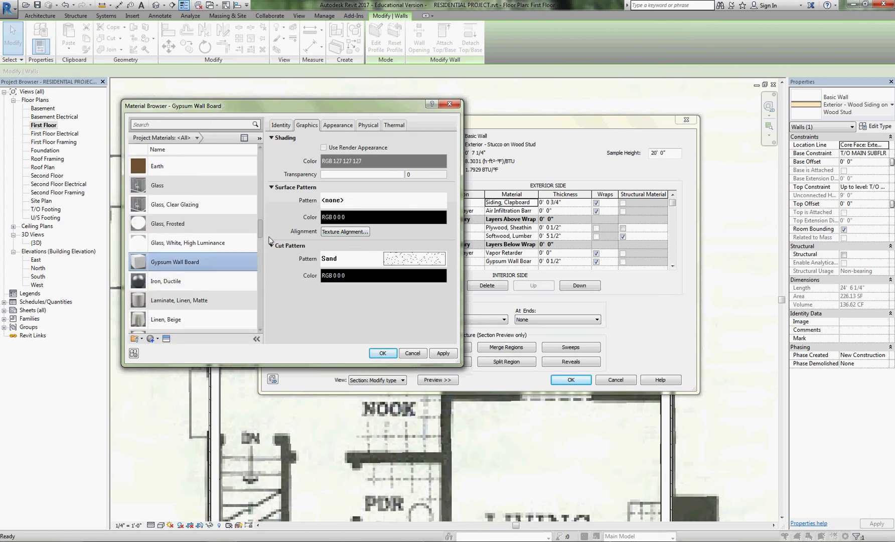
scroll(260, 256, "down", 8)
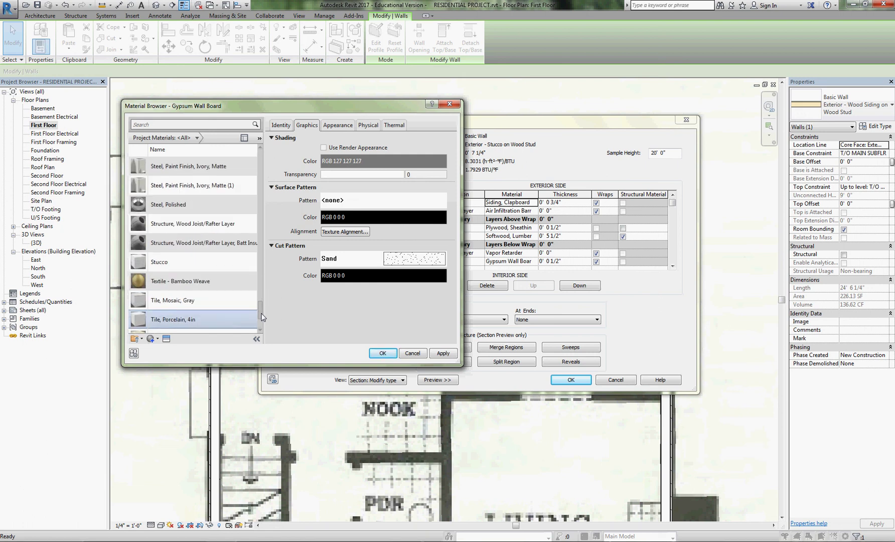
left_click(182, 259)
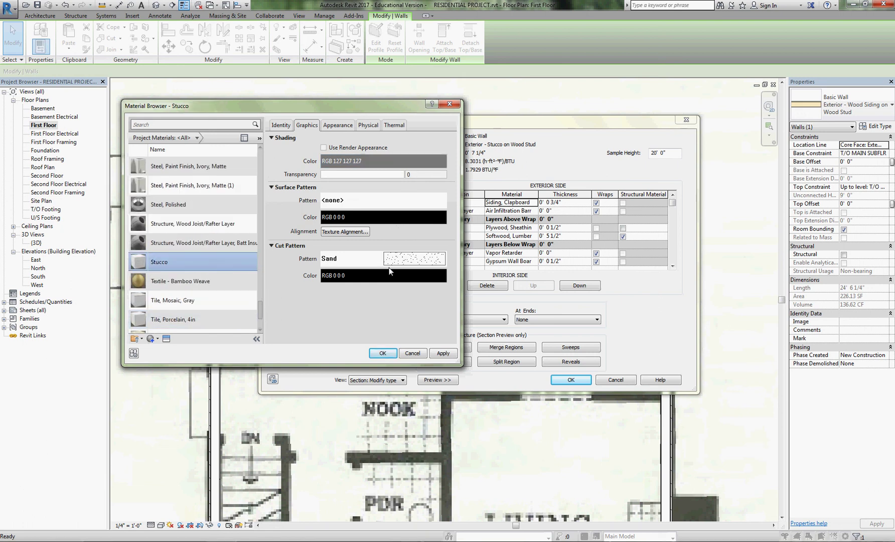
left_click(383, 354)
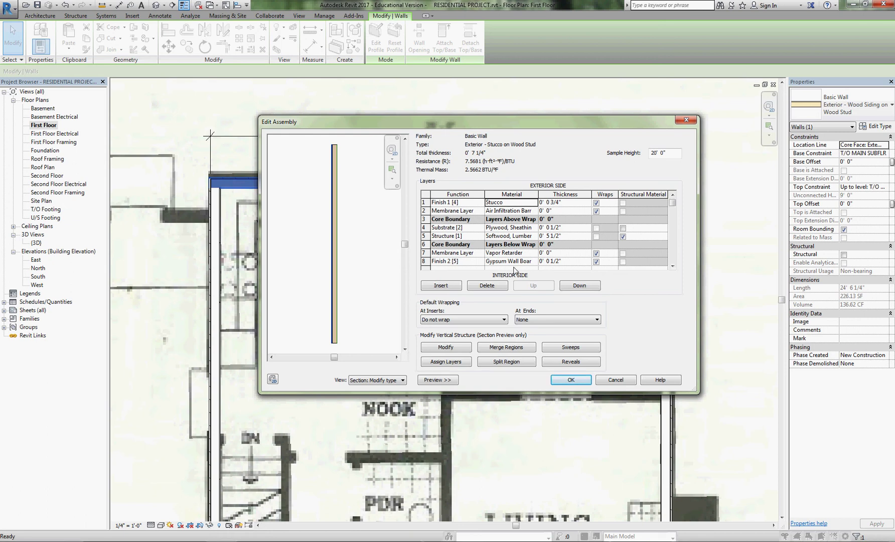
Accept the layer structure, inspect the section preview, and apply Exterior - Stucco on Wood Stud to the wall behind the kitchen and dining room
left_click(571, 380)
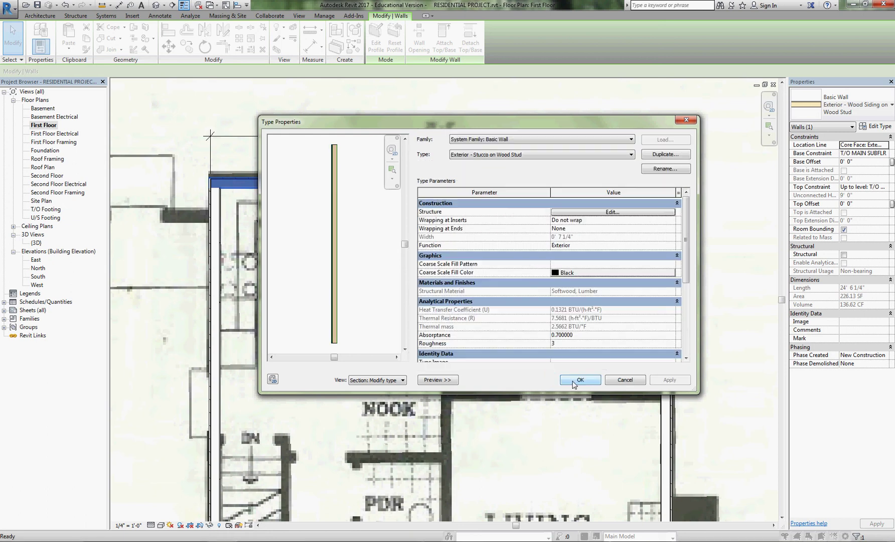
scroll(342, 304, "up", 4)
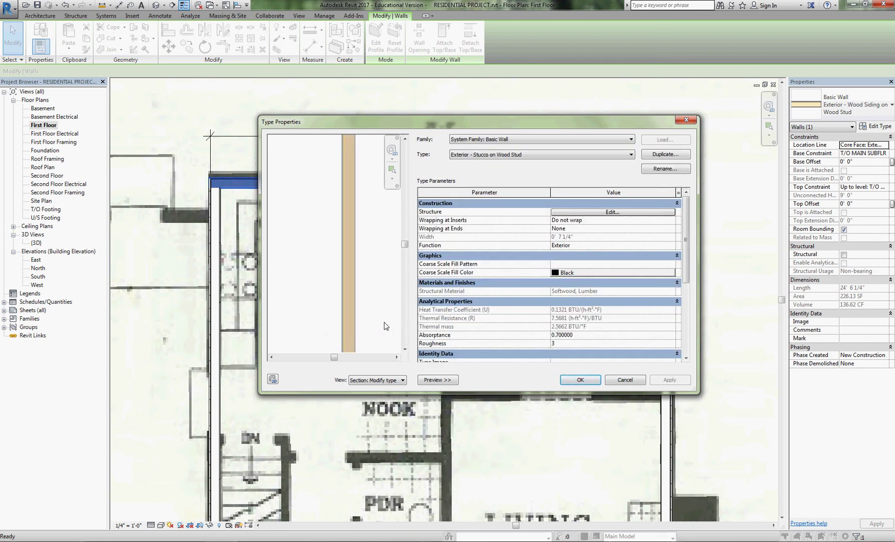
scroll(289, 310, "up", 3)
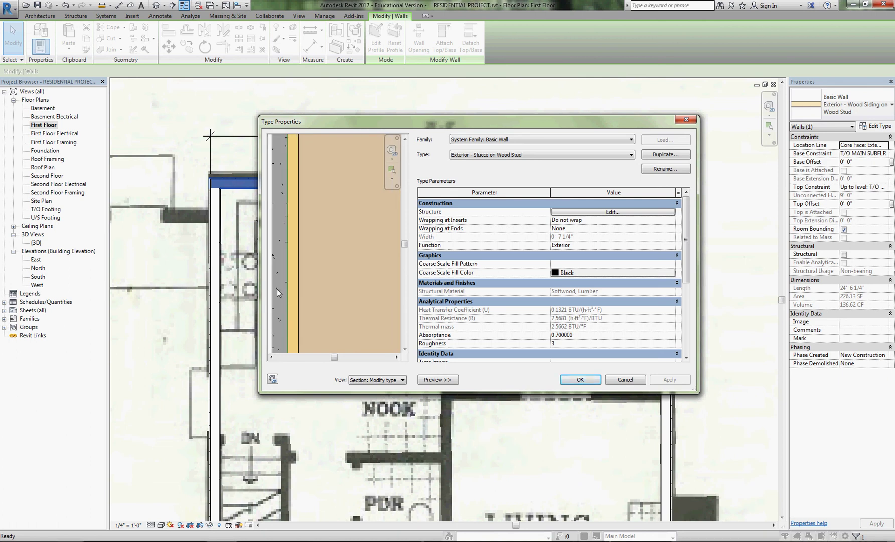
scroll(277, 289, "down", 4)
scroll(330, 290, "down", 1)
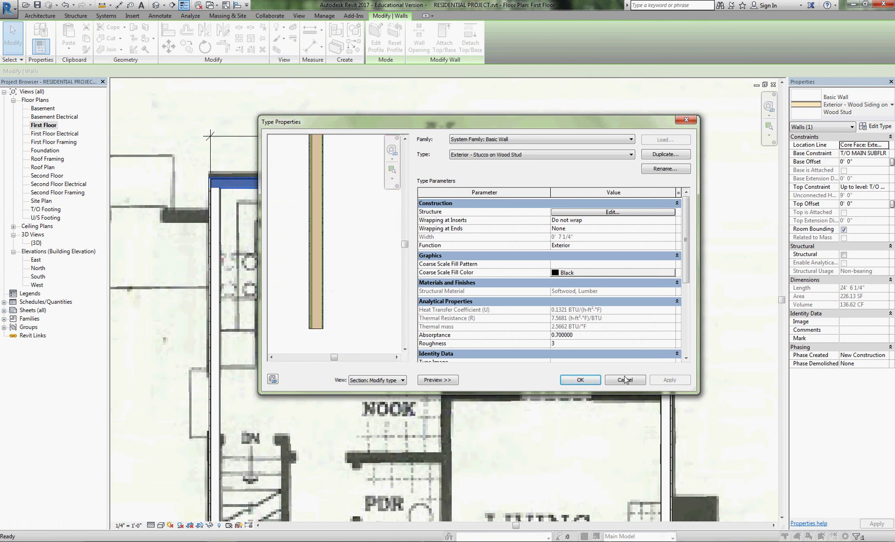
left_click(580, 379)
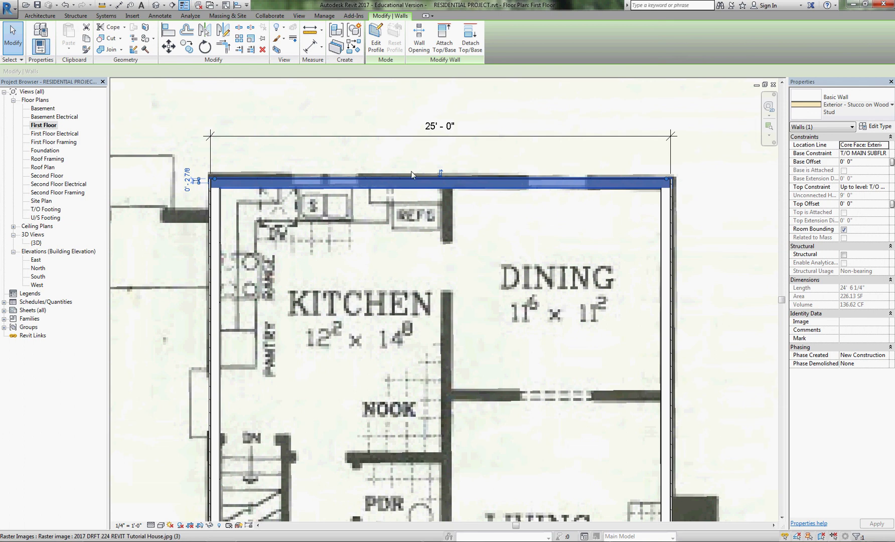
Change all Exterior - Wood Siding on Wood Stud walls visible in the First Floor plan to Exterior - Stucco on Wood Stud
scroll(249, 231, "up", 5)
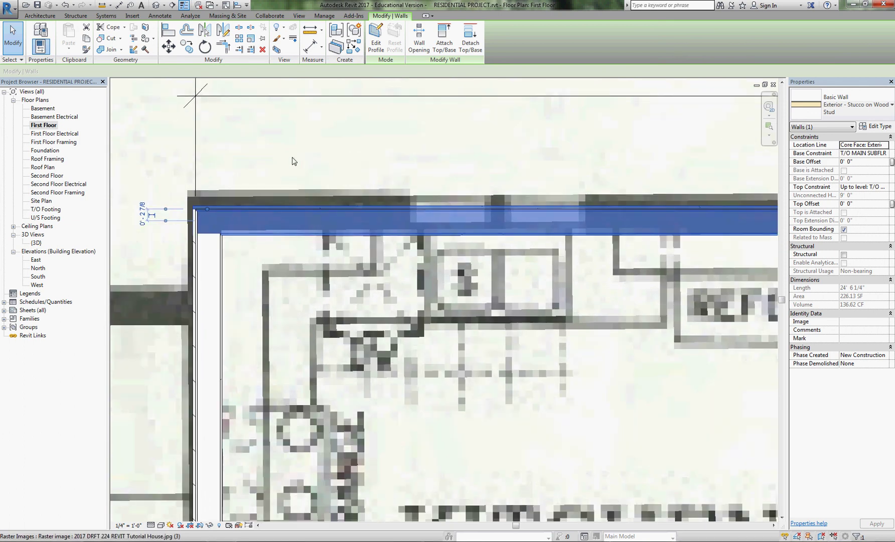
scroll(295, 161, "down", 3)
scroll(240, 215, "down", 2)
left_click(237, 318)
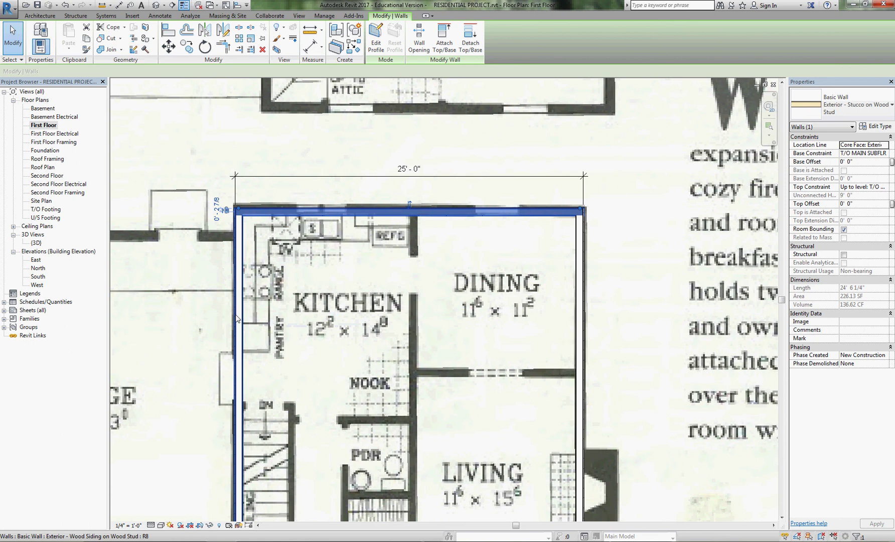
right_click(237, 318)
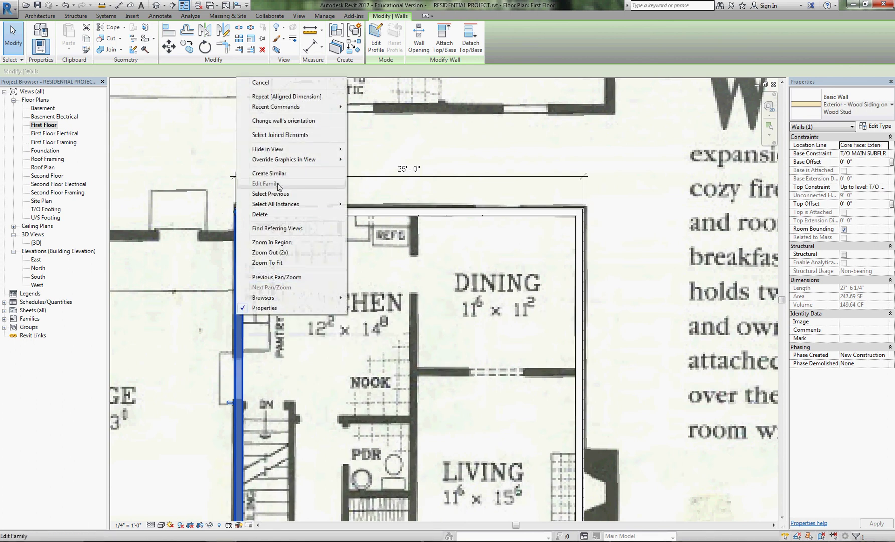
mouse_move(321, 204)
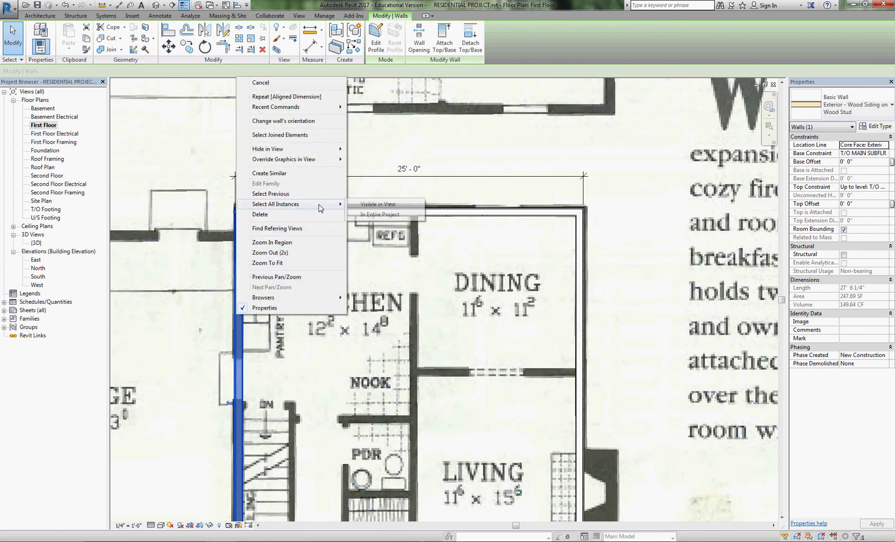
left_click(379, 204)
scroll(468, 139, "down", 2)
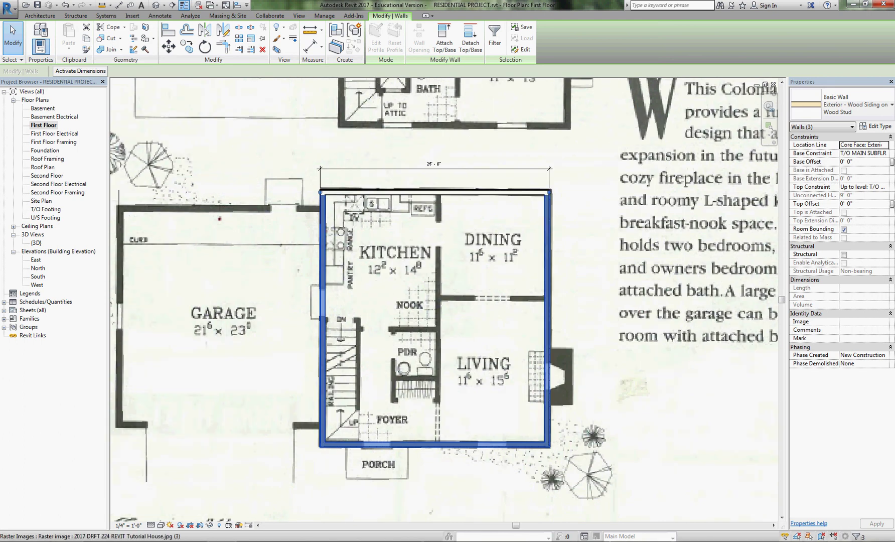
left_click(879, 112)
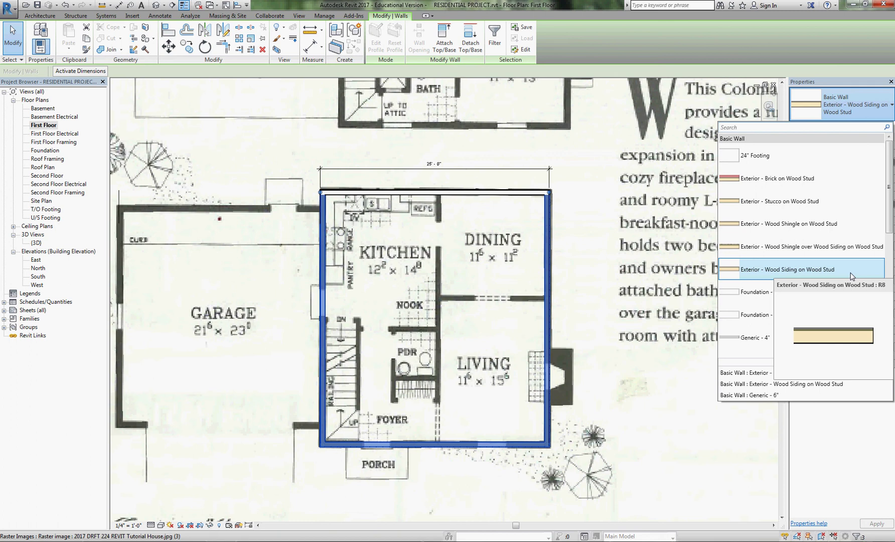
scroll(852, 269, "down", 3)
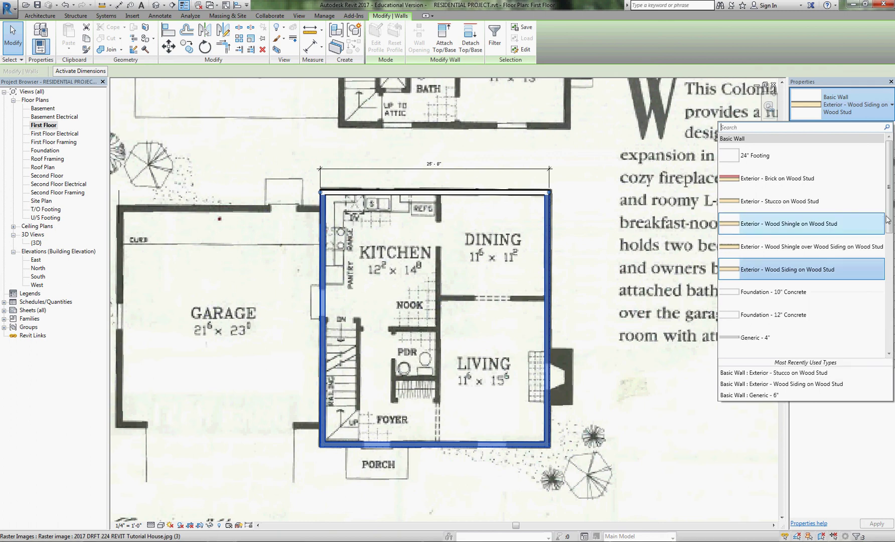
scroll(801, 245, "down", 4)
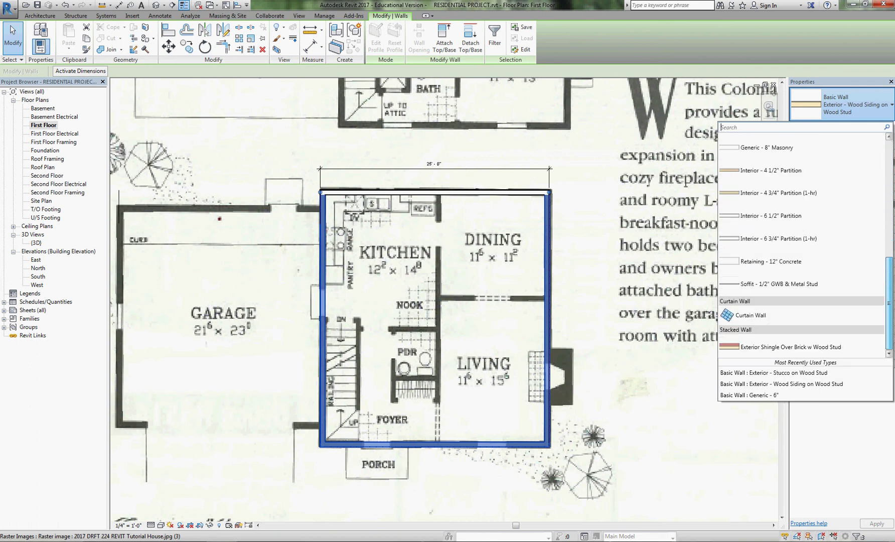
scroll(801, 223, "up", 7)
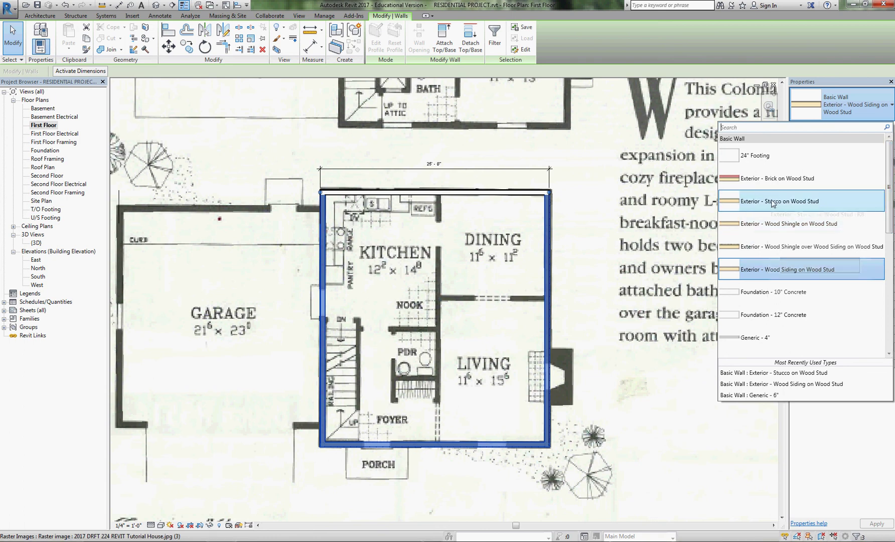
left_click(793, 202)
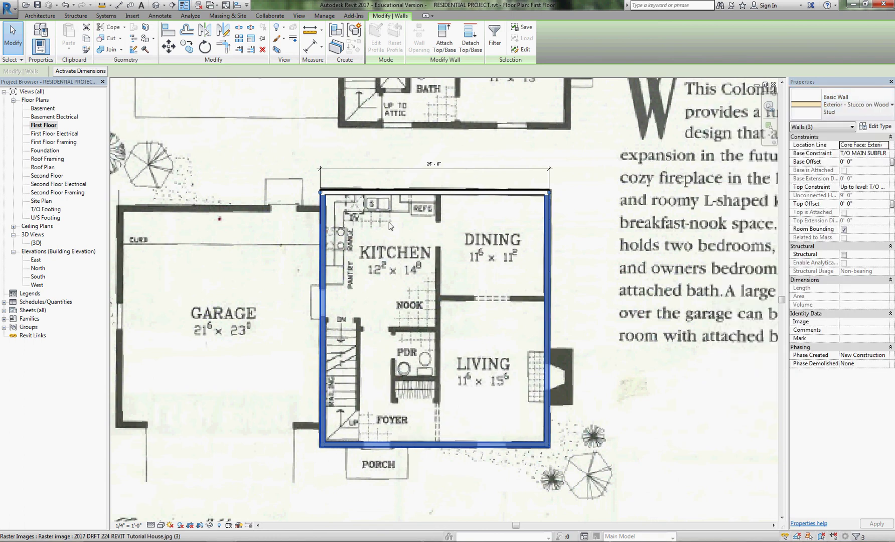
key("Escape")
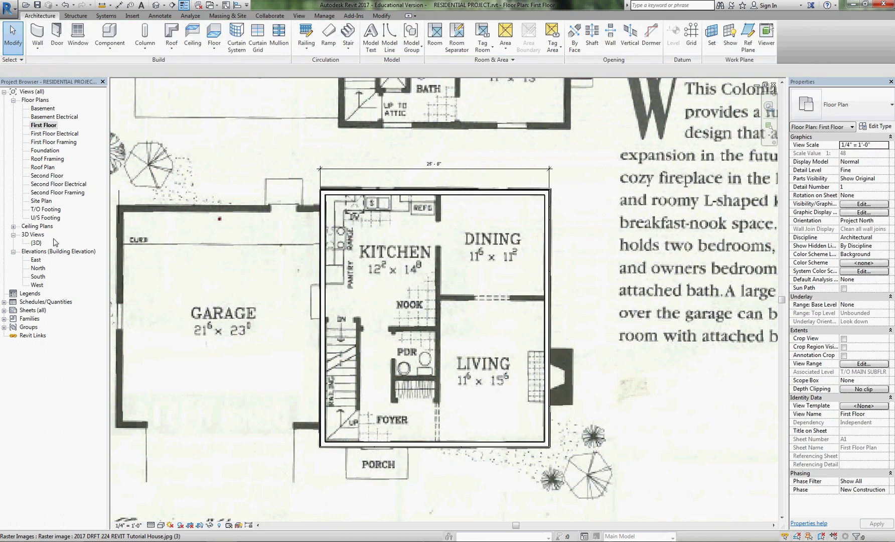
Open the {3D} view and examine the exterior walls up close
double_click(38, 244)
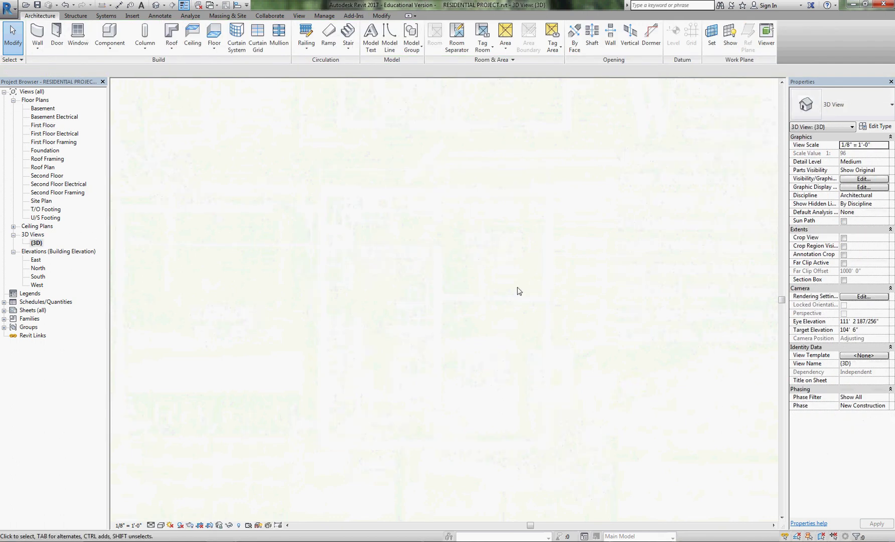
scroll(489, 356, "up", 5)
scroll(526, 380, "down", 5)
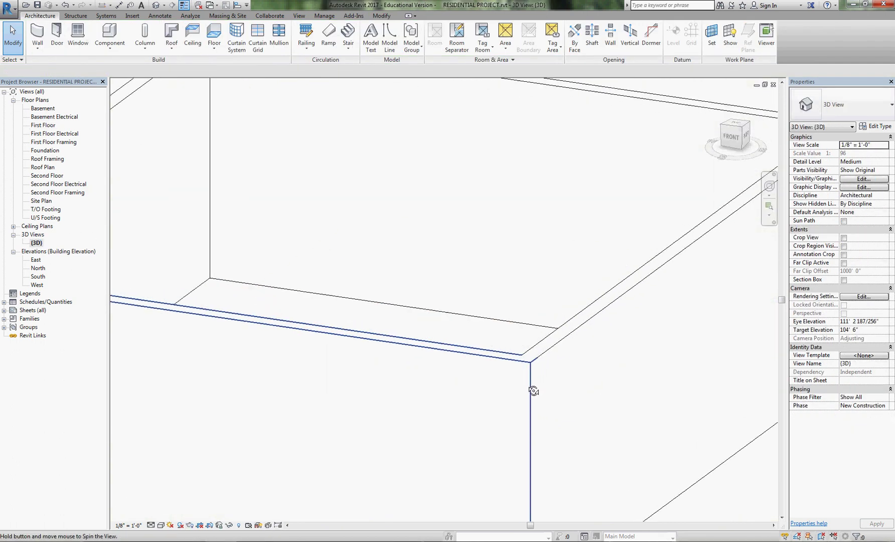
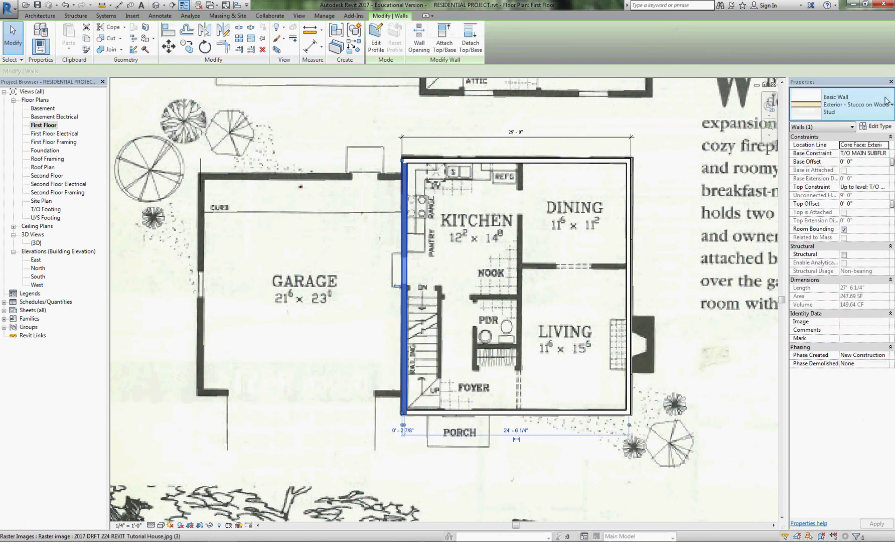
Open the layer structure of Exterior - Stucco on Wood Stud and examine the wall's base in the floor plan and section previews
left_click(877, 127)
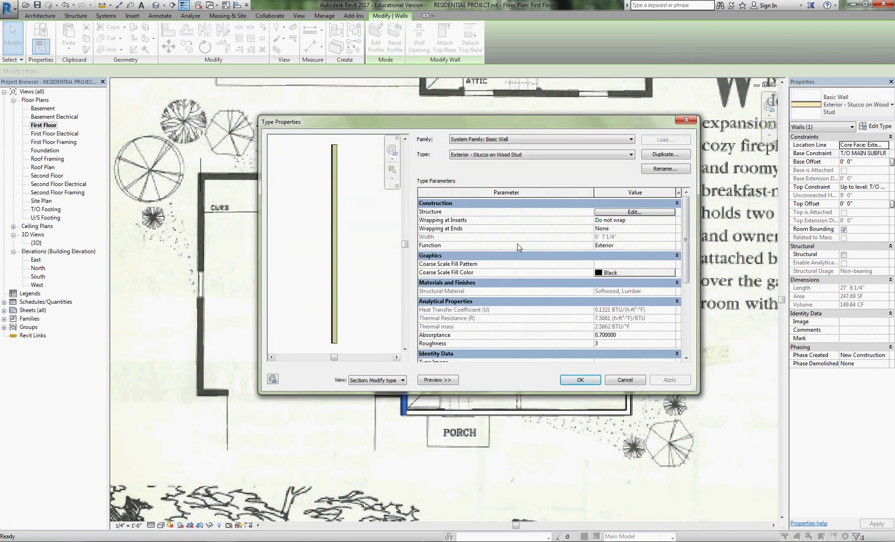
left_click(635, 212)
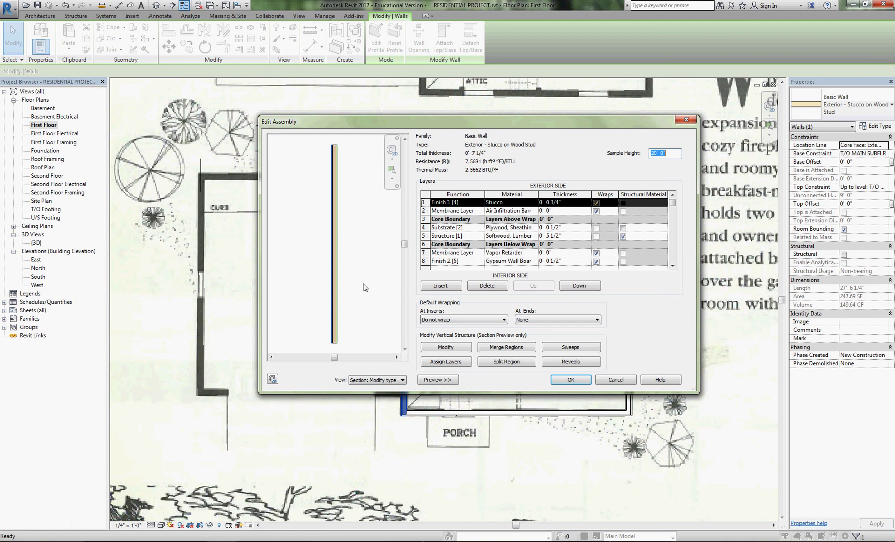
scroll(342, 328, "up", 5)
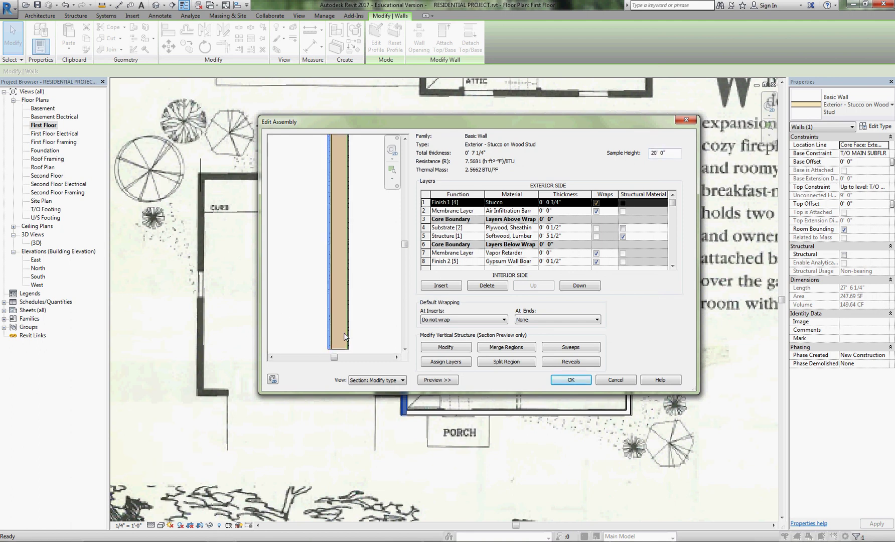
scroll(335, 248, "up", 2)
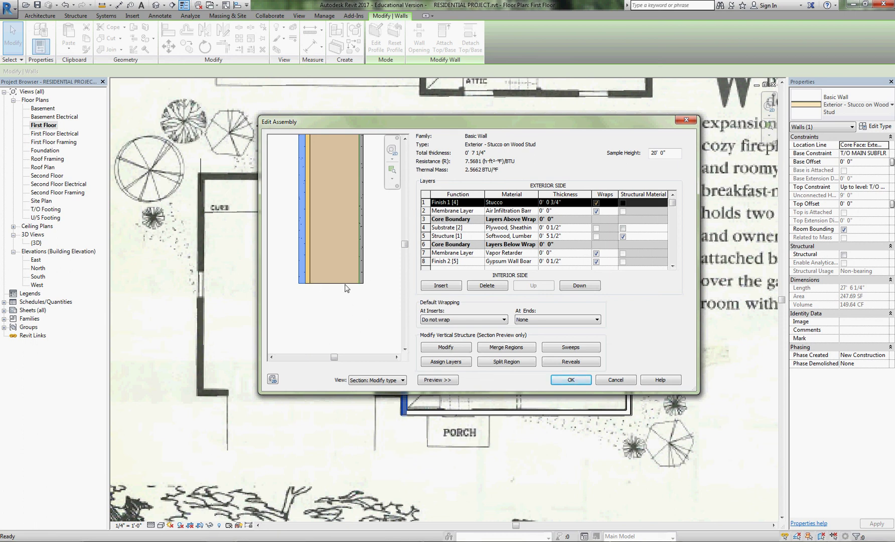
left_click(391, 381)
left_click(381, 388)
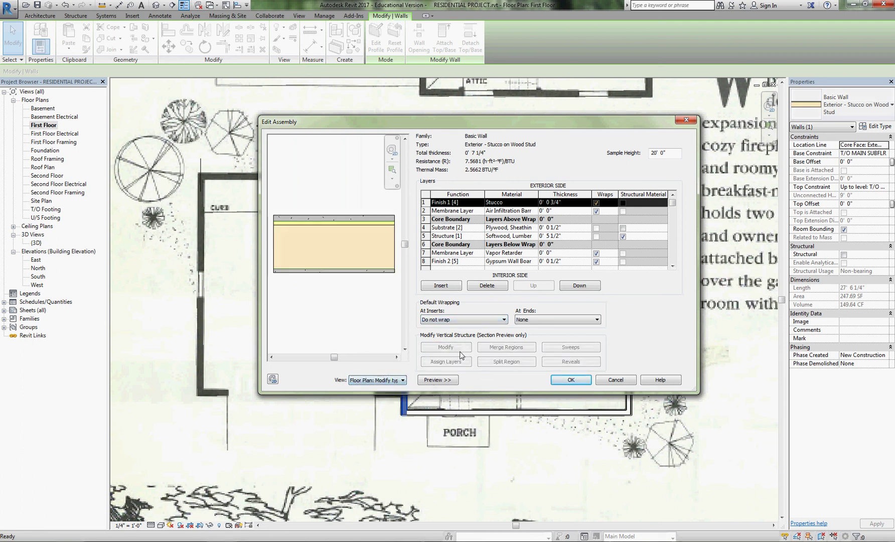
left_click(402, 380)
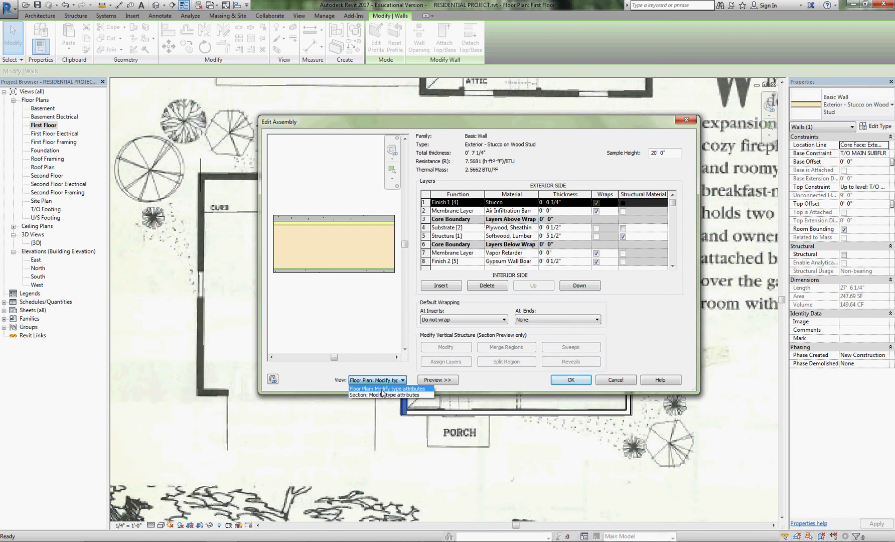
left_click(377, 395)
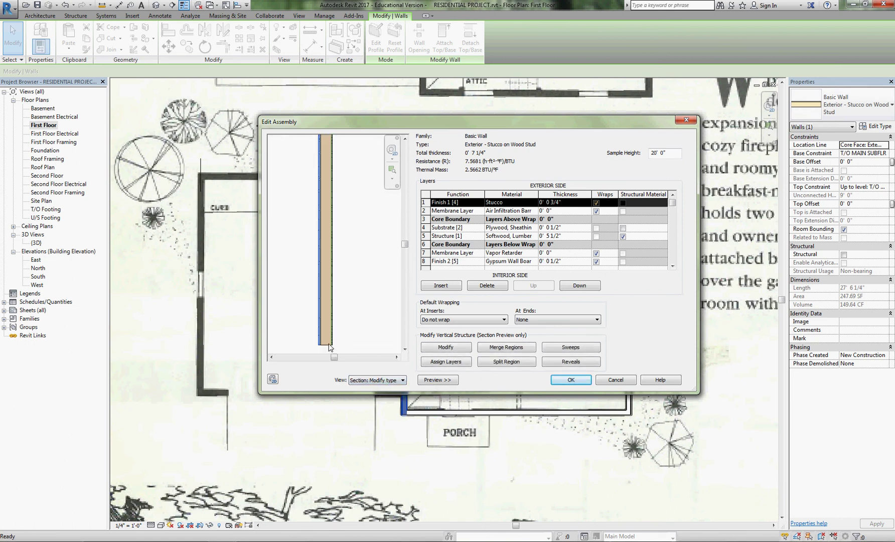
scroll(359, 316, "up", 3)
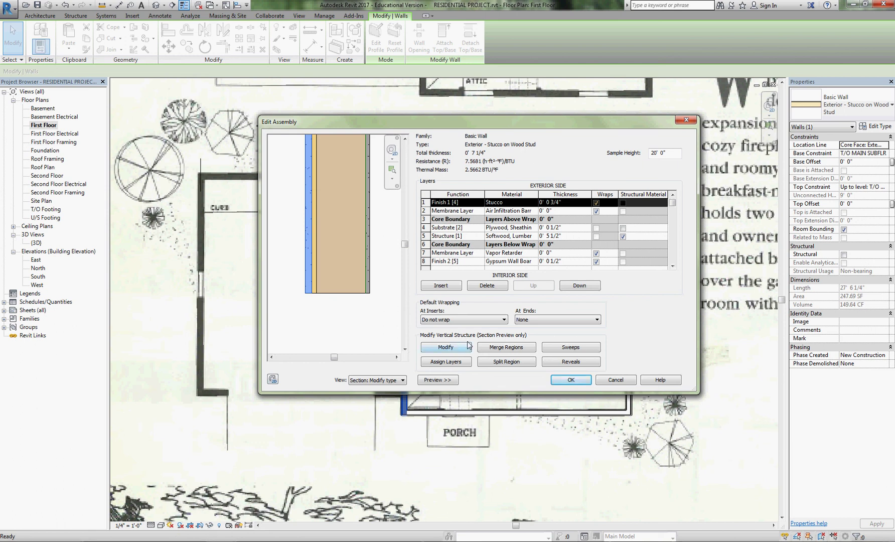
Unlock the bottom edge of the Stucco Finish 1 layer in the section preview, and accept the assembly and type changes
left_click(449, 347)
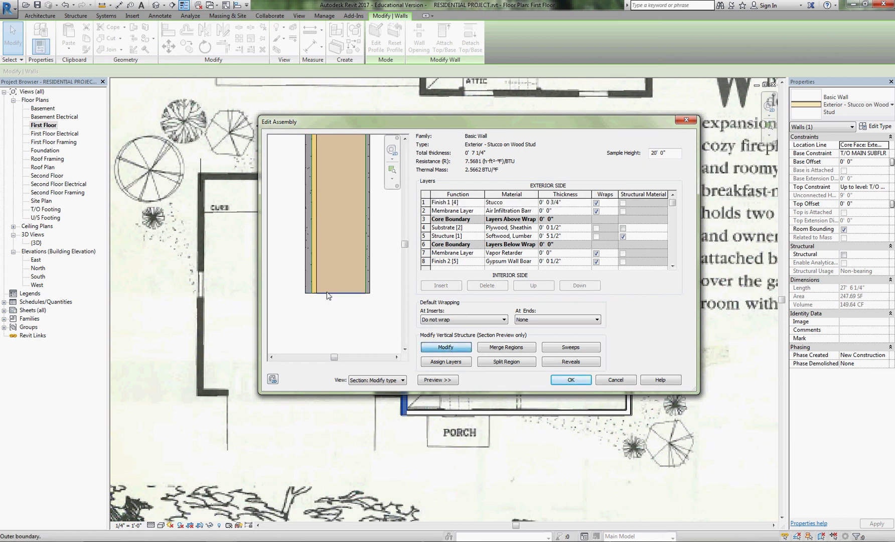
scroll(311, 296, "up", 2)
left_click(309, 296)
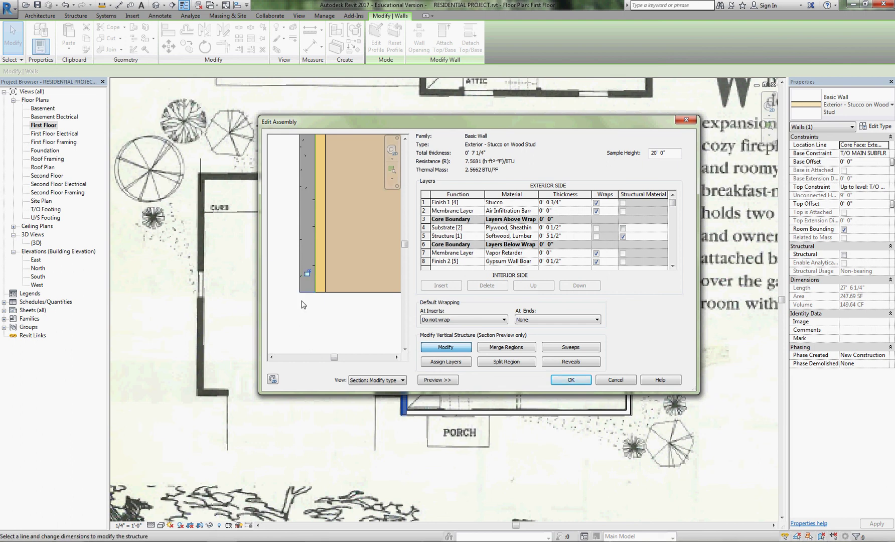
scroll(288, 302, "down", 1)
left_click(580, 383)
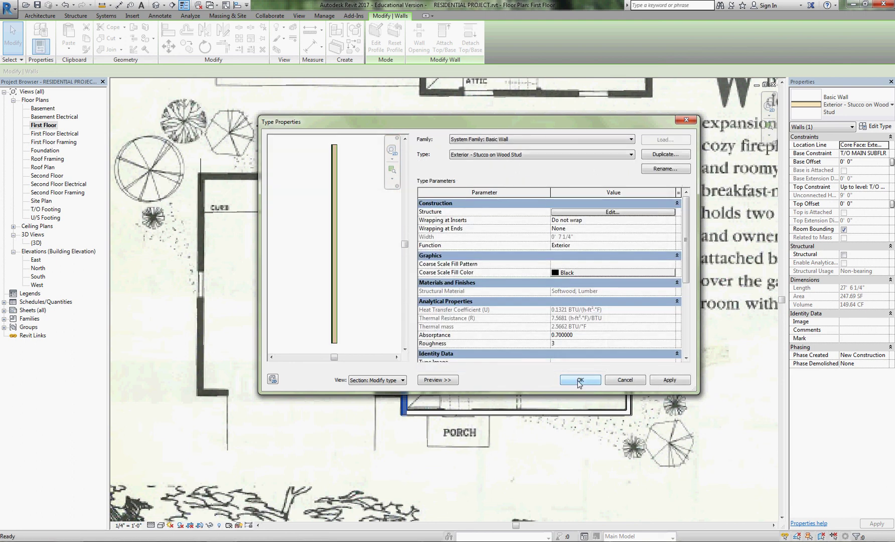
scroll(368, 301, "up", 5)
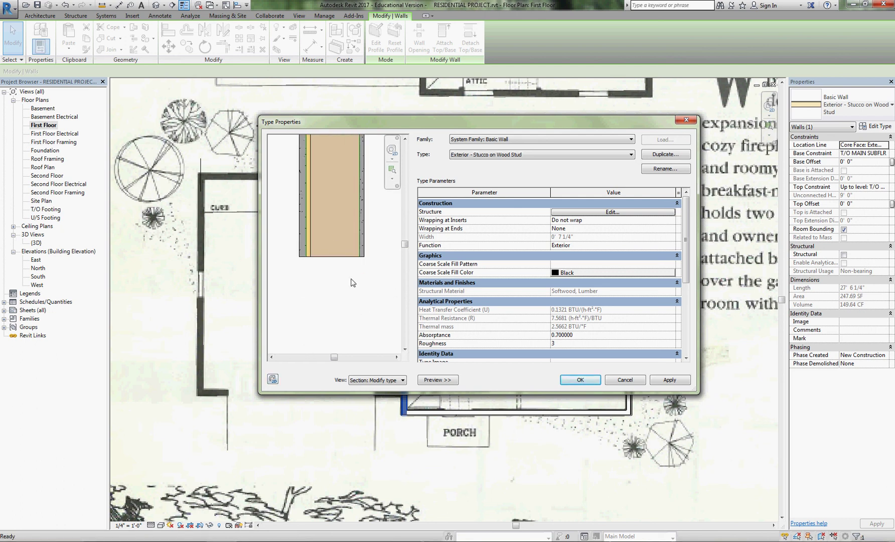
left_click(580, 380)
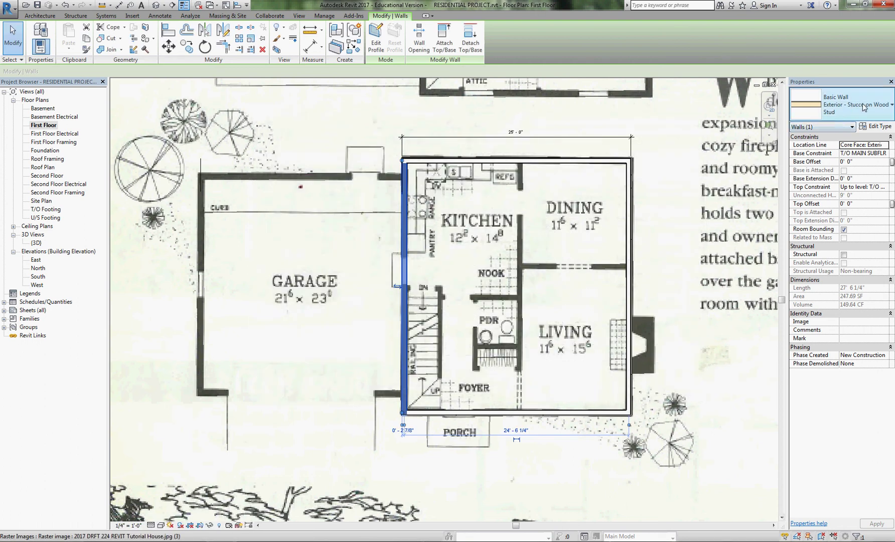
Change the wall between garage and kitchen to Exterior - Wood Siding on Wood Stud, and unlock the bottom edge of its Siding, Clapboard layer
left_click(864, 107)
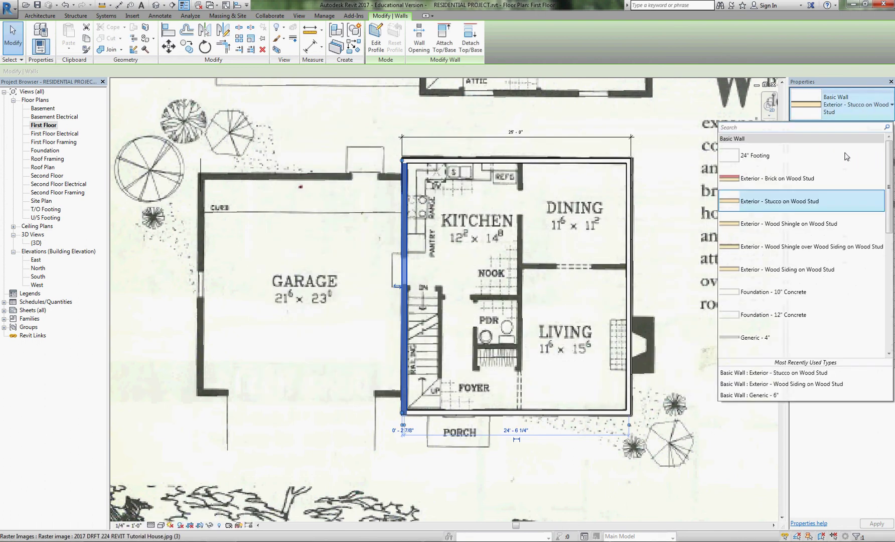
left_click(783, 271)
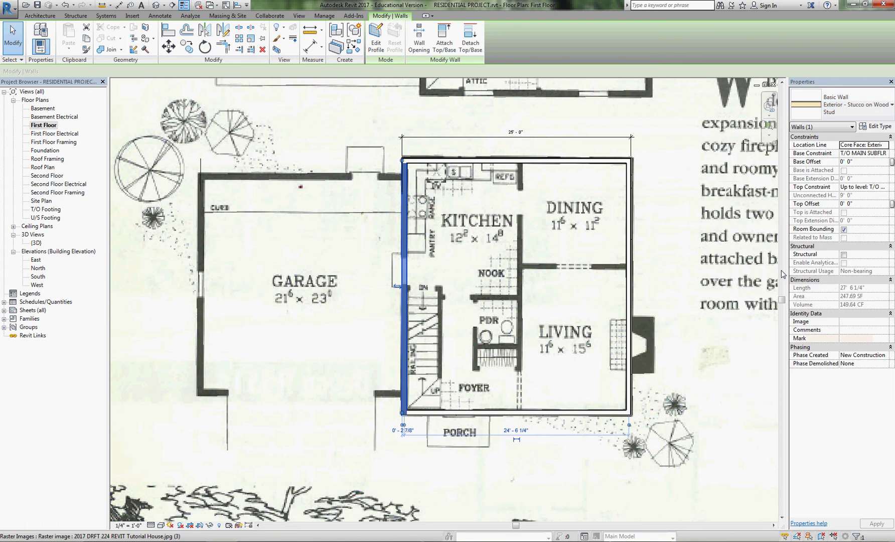
left_click(875, 126)
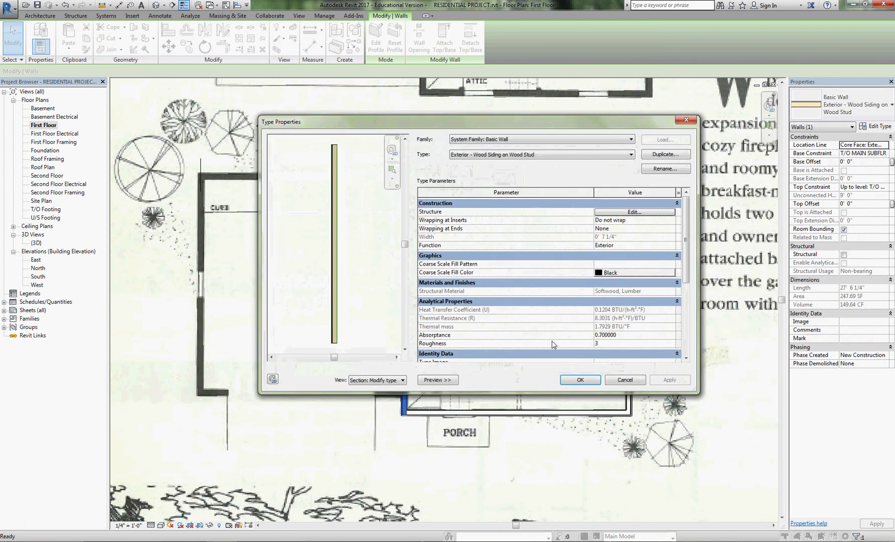
left_click(630, 212)
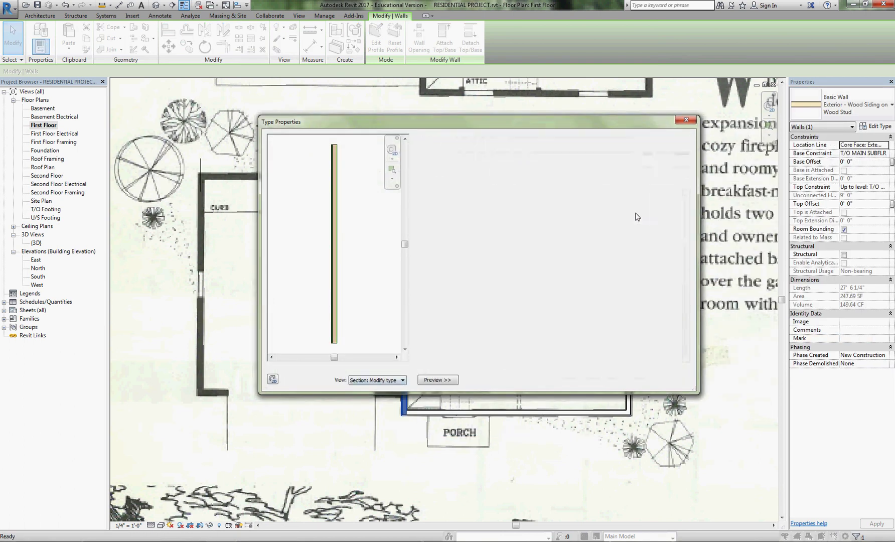
scroll(335, 346, "up", 5)
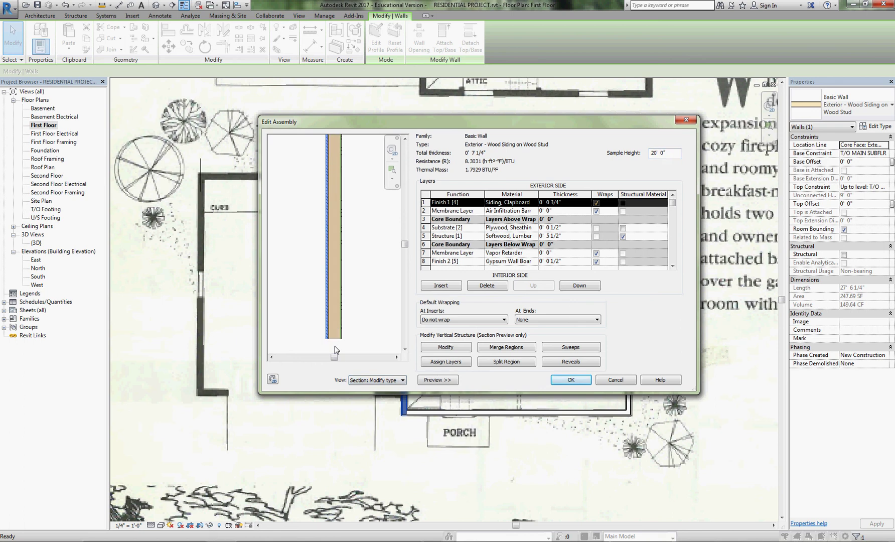
left_click(446, 347)
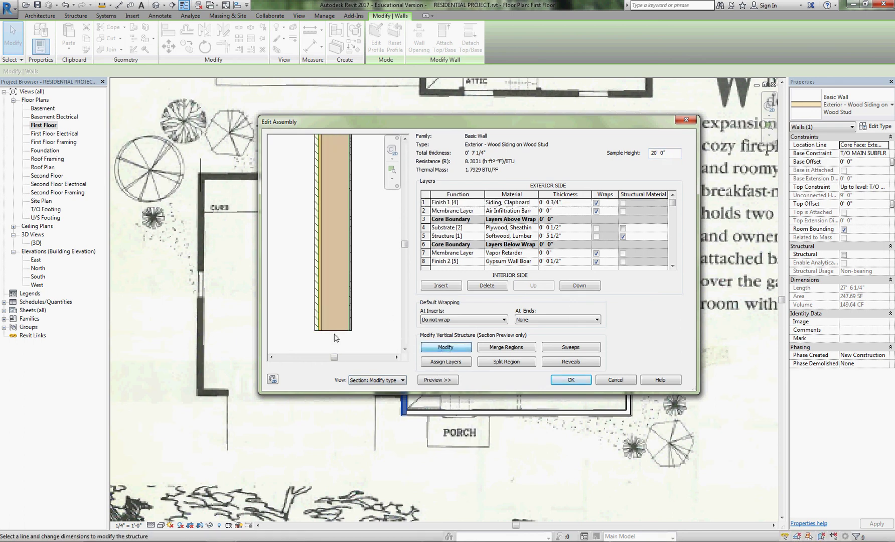
scroll(321, 336, "up", 3)
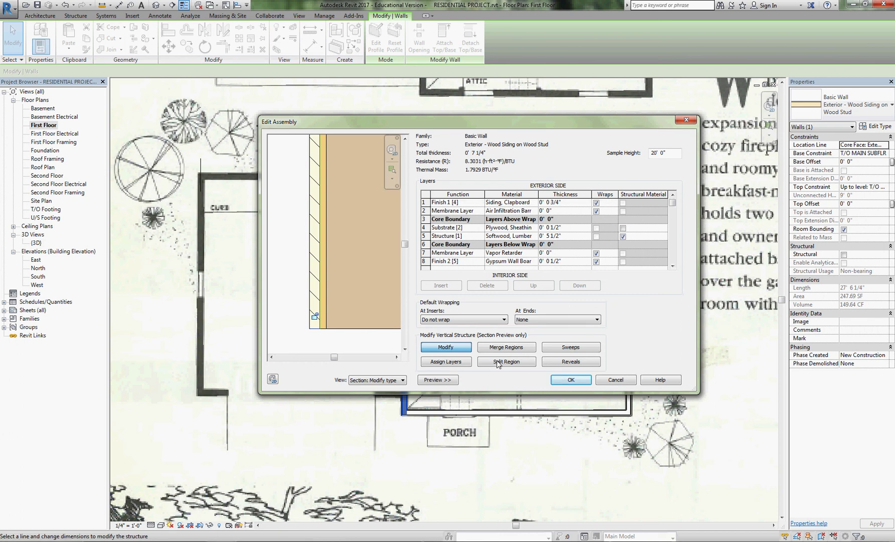
left_click(571, 379)
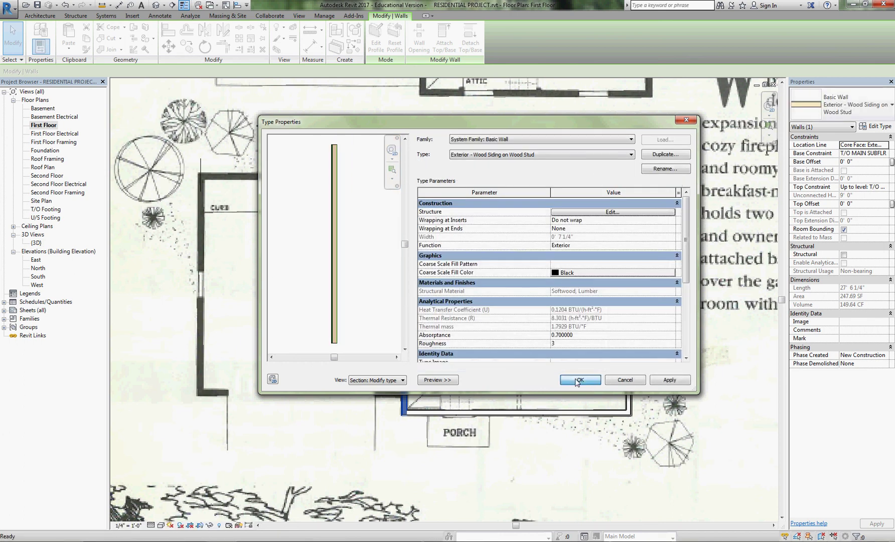